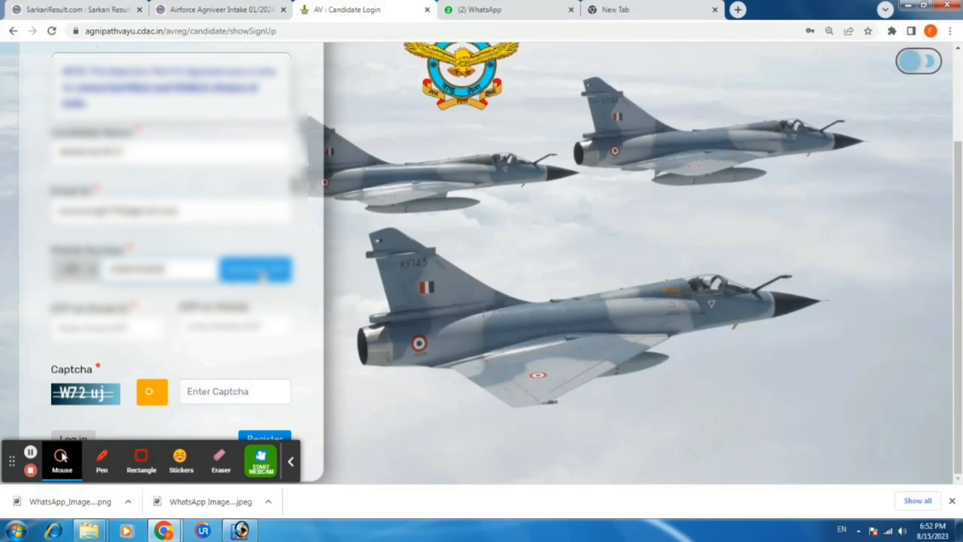
Send OTPs to the candidate's e-mail and mobile, confirming and acknowledging both dialogs
left_click(260, 275)
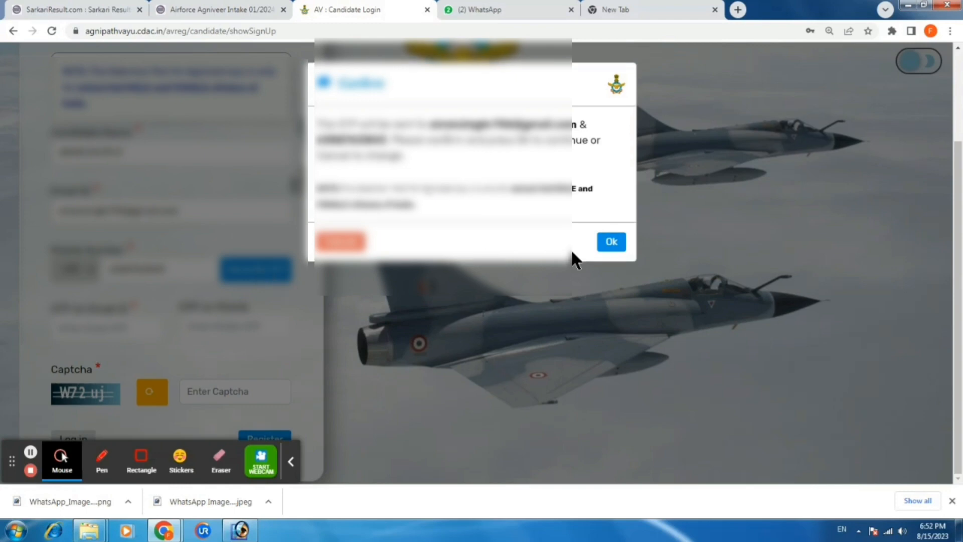
left_click(614, 243)
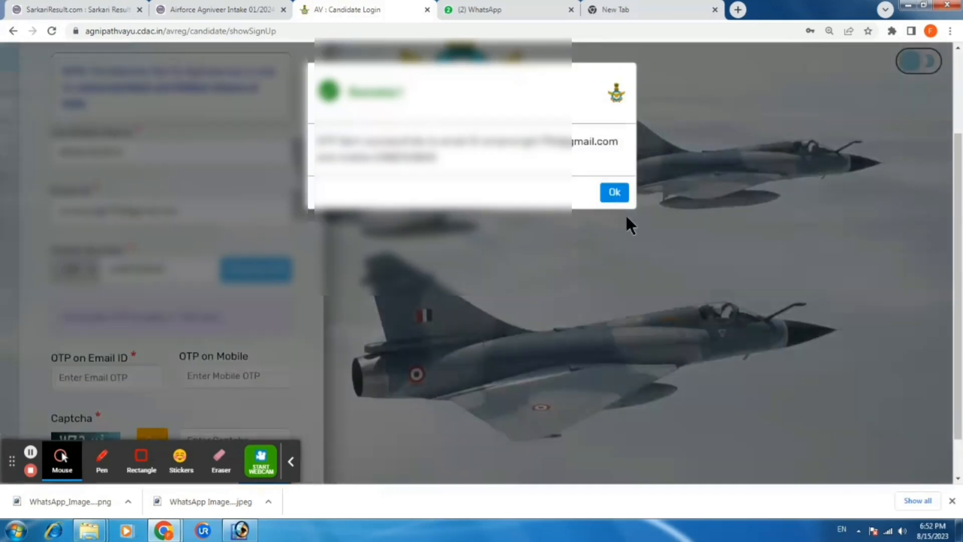
left_click(603, 193)
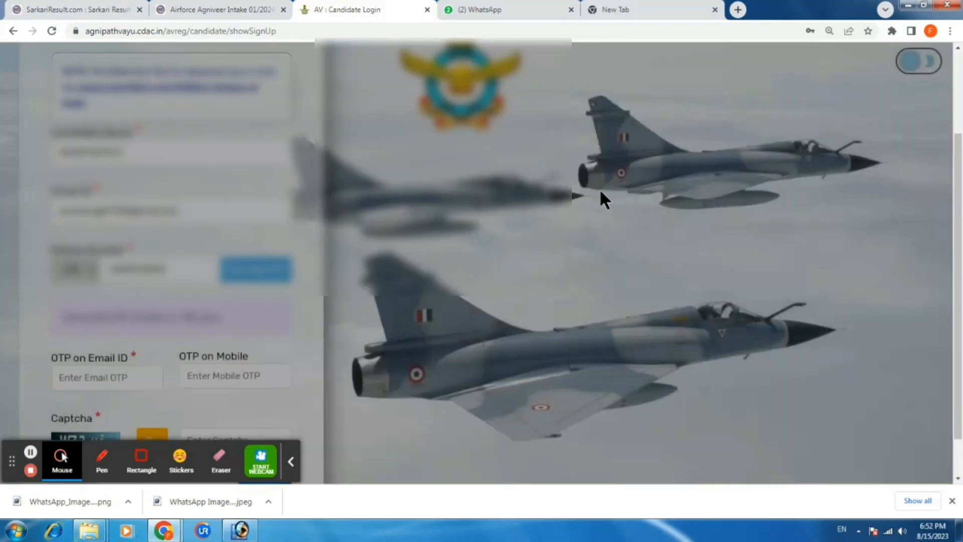
scroll(313, 267, "down", 1)
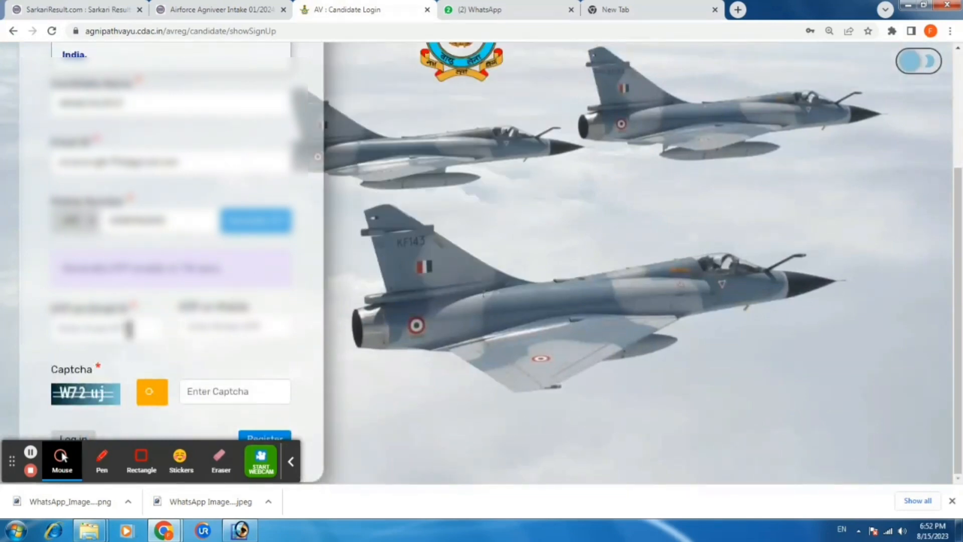
Enter the received codes in the e-mail OTP and mobile OTP fields
left_click(104, 327)
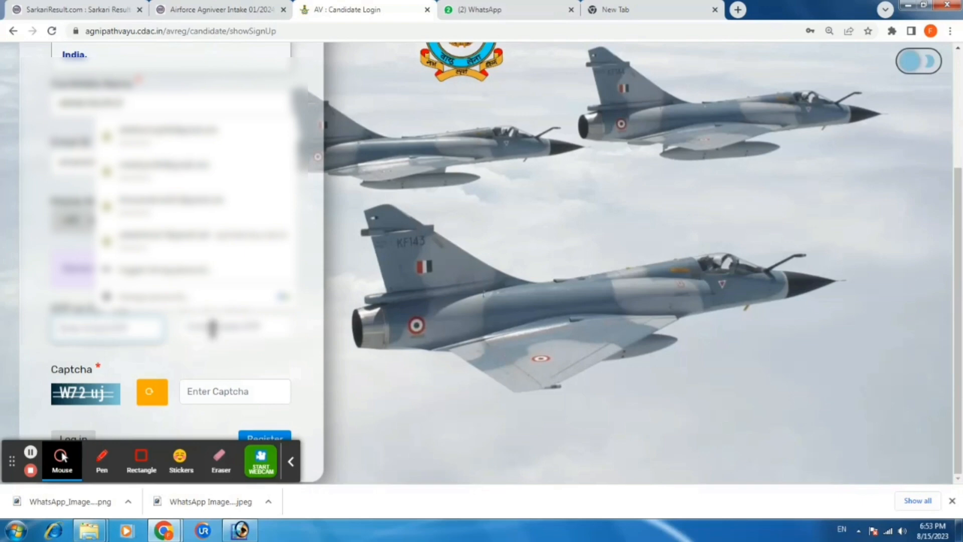
left_click(213, 328)
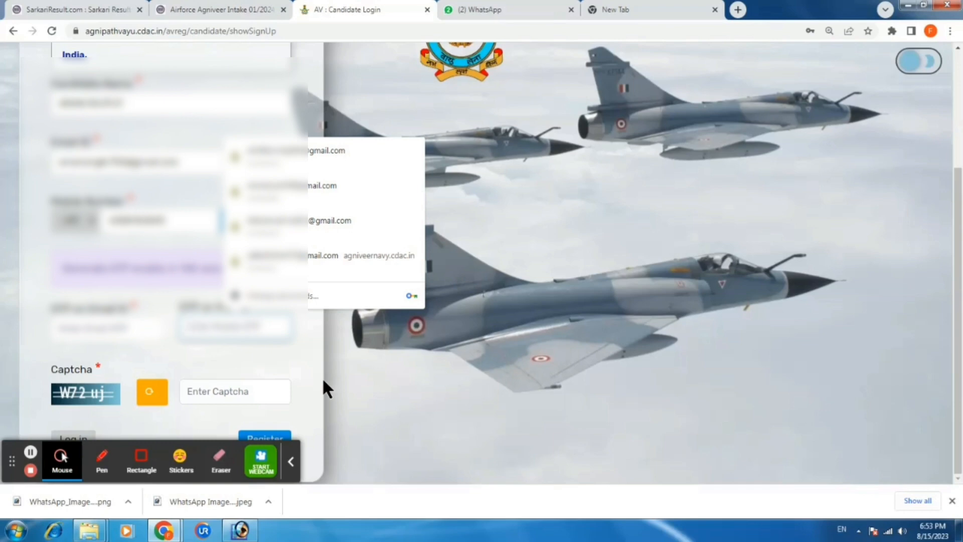
type("1")
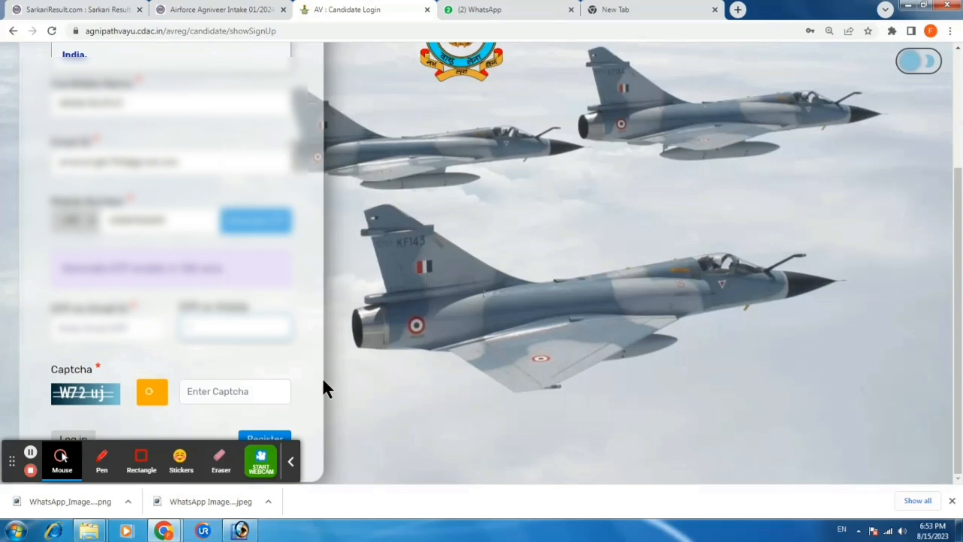
type("111")
left_click(95, 330)
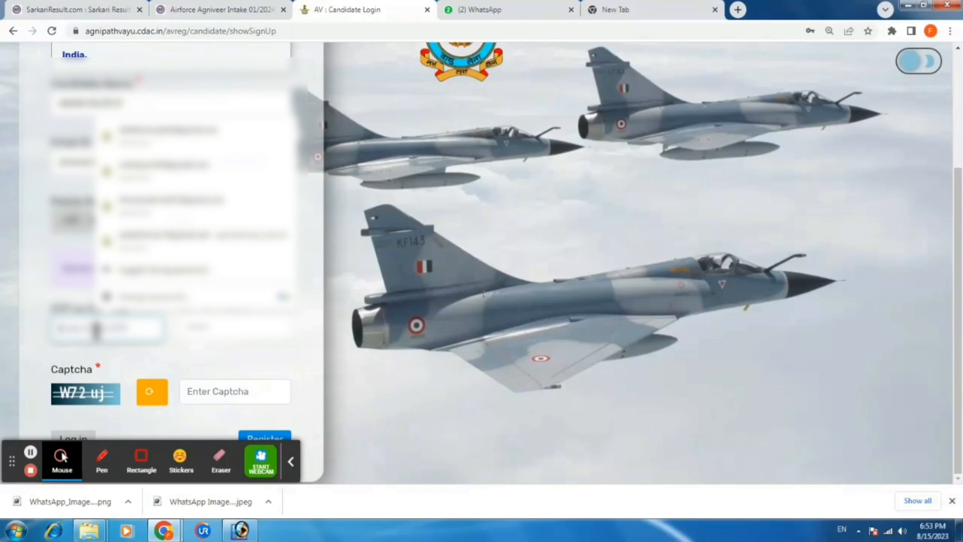
type("12")
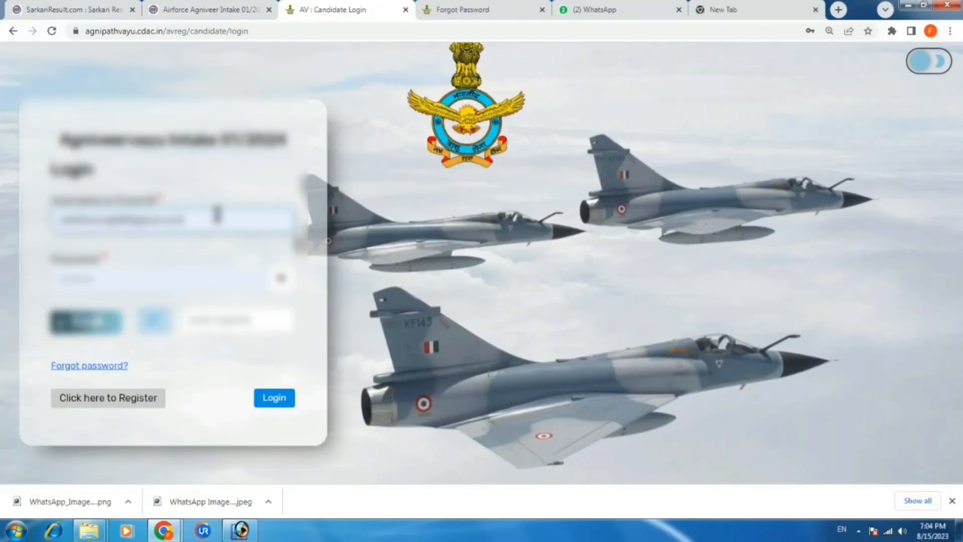
Correct the login e-mail ID and password, then log in to the candidate account
left_click(217, 215)
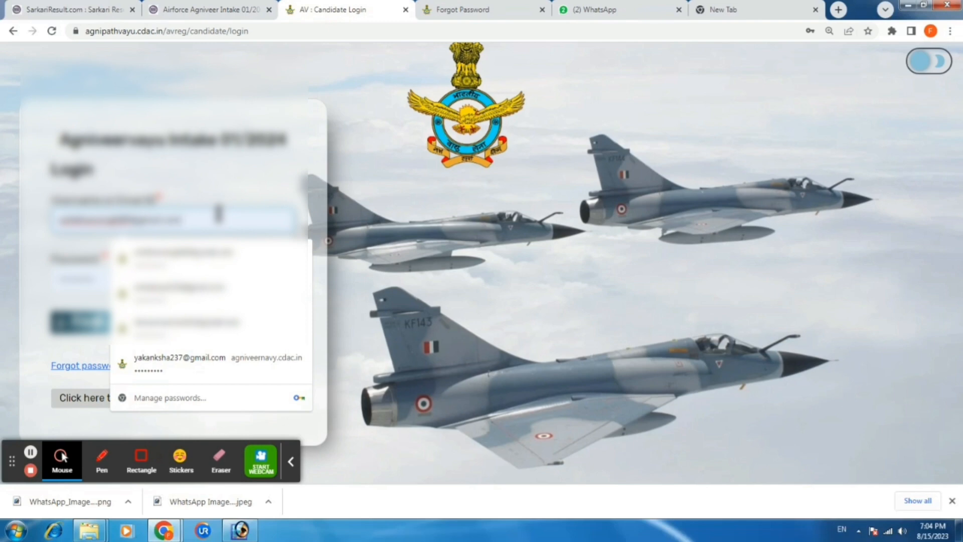
key("BackSpace")
key("BackSpace")
key("BackSpace")
key("BackSpace")
key("BackSpace")
key("BackSpace")
key("BackSpace")
key("BackSpace")
key("BackSpace")
key("BackSpace")
key("BackSpace")
key("BackSpace")
key("BackSpace")
key("BackSpace")
key("BackSpace")
key("BackSpace")
key("BackSpace")
key("BackSpace")
key("BackSpace")
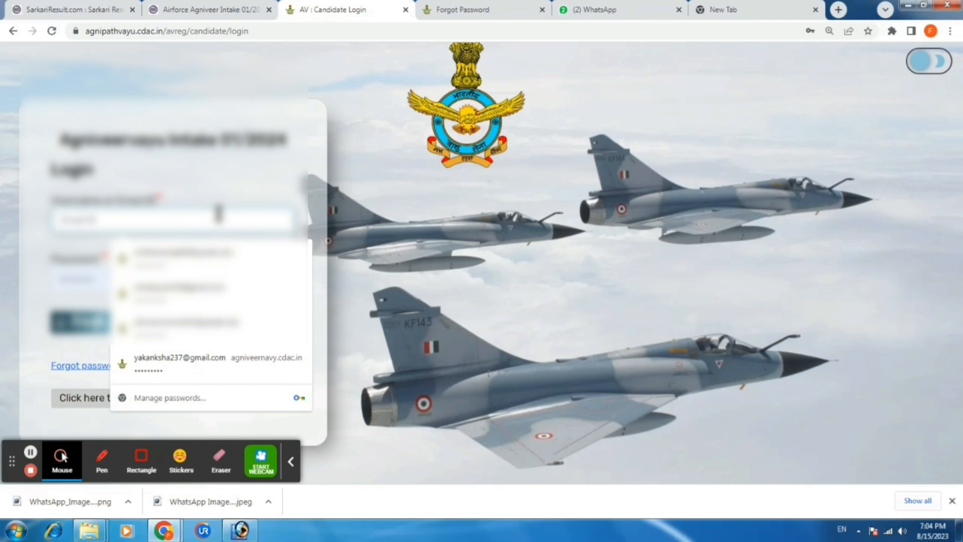
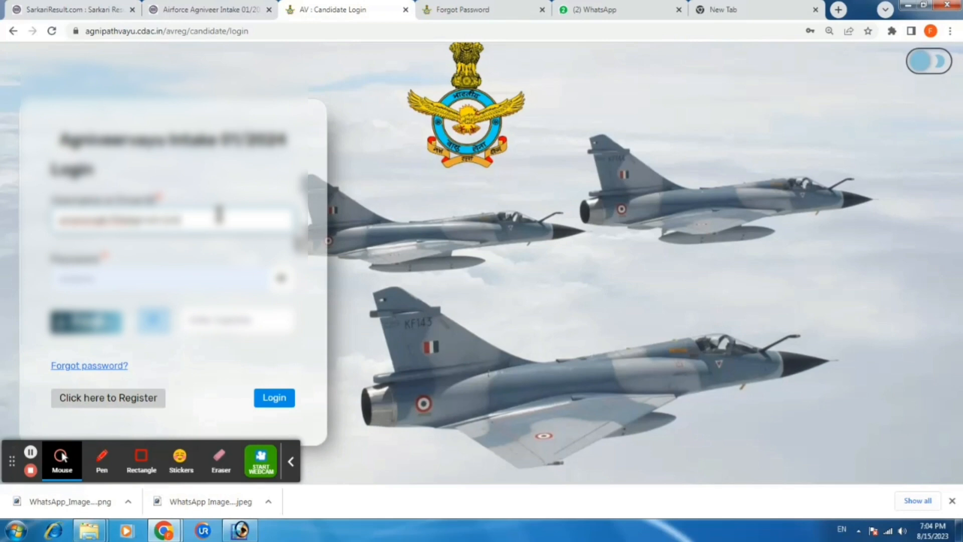
left_click(181, 280)
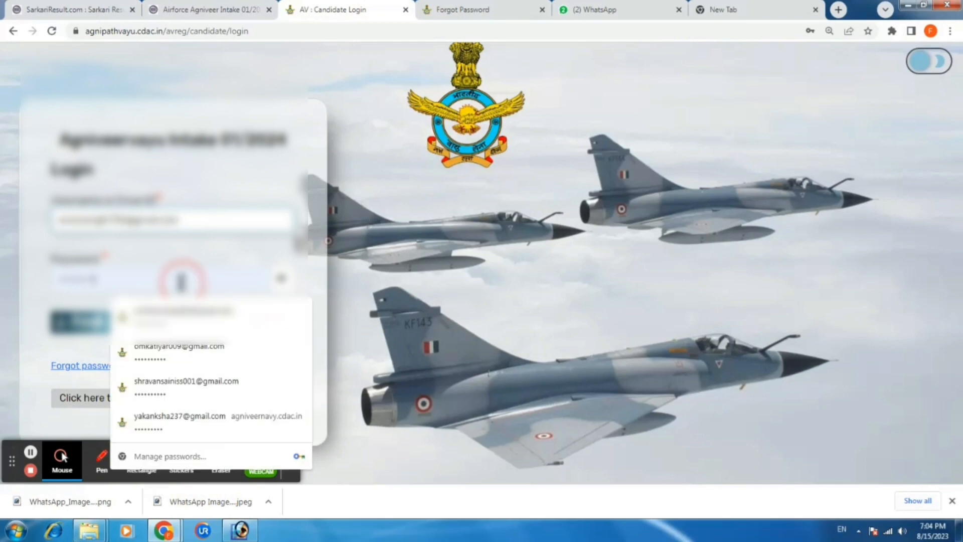
key("BackSpace")
key("BackSpace")
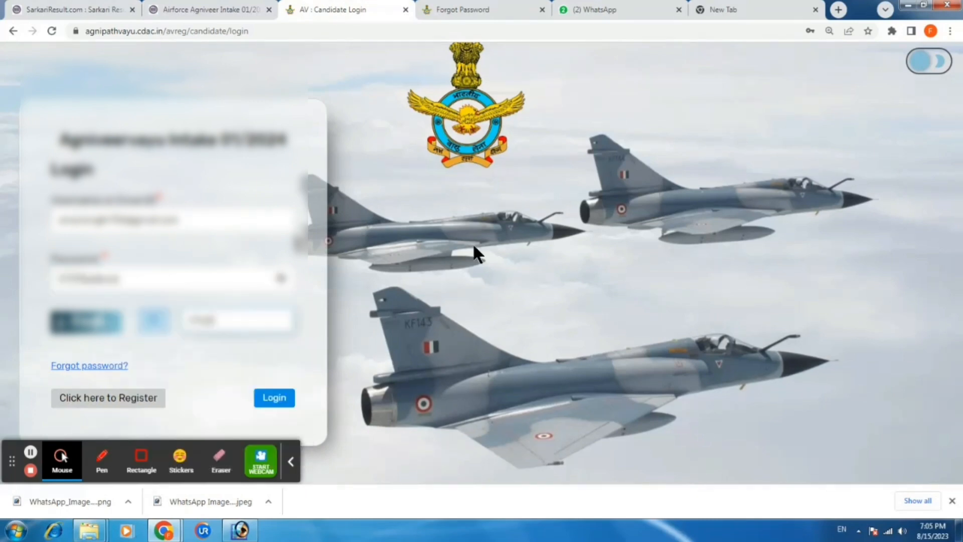
left_click(274, 398)
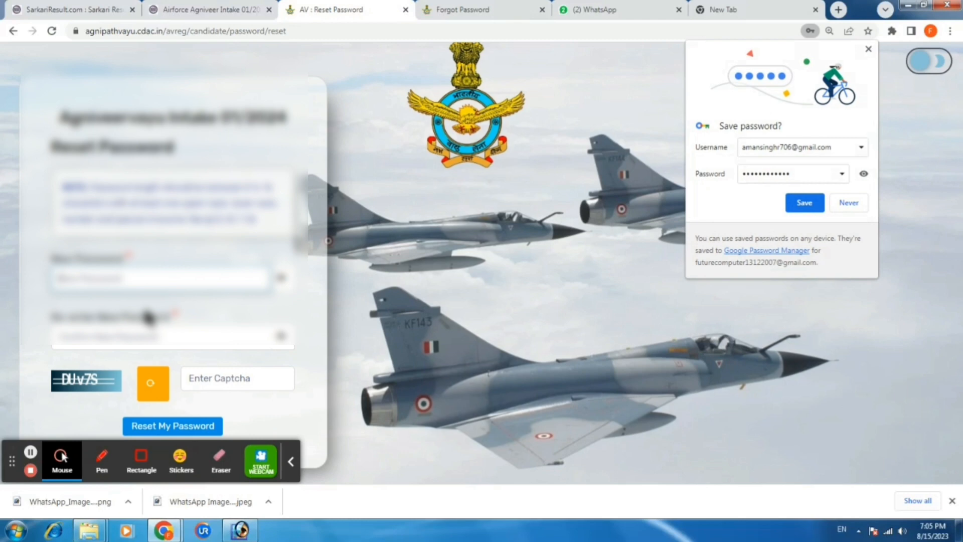
Enter and re-enter a new password, fill in the captcha, and submit the reset
left_click(134, 278)
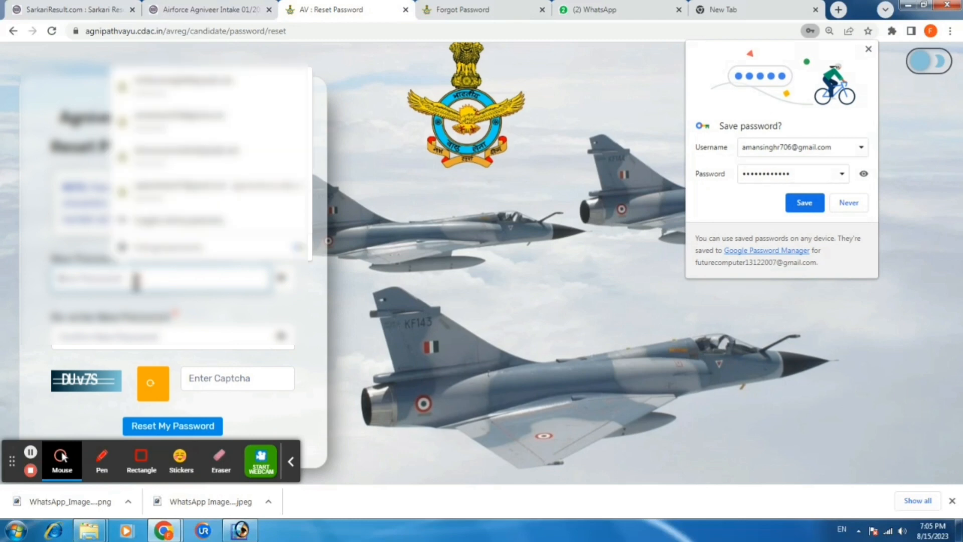
type("•••")
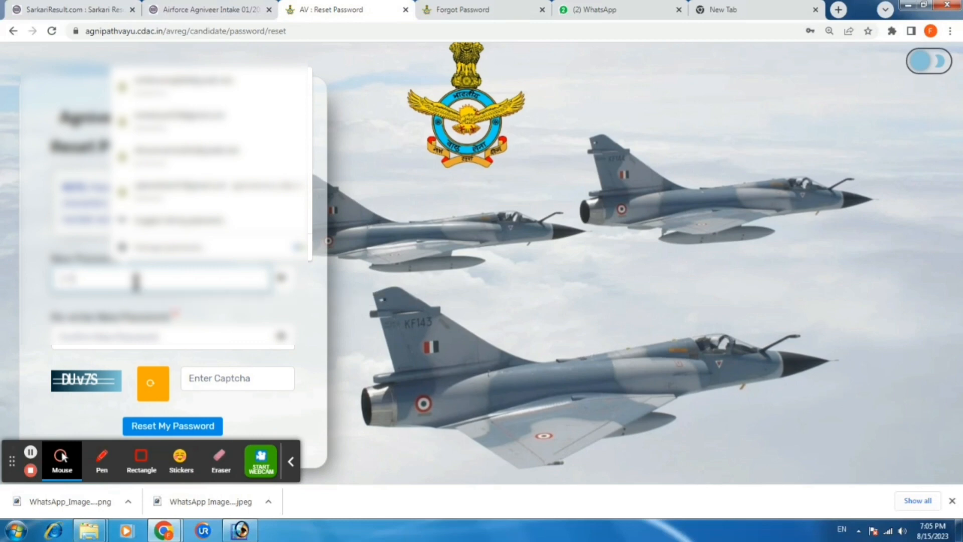
type("••••")
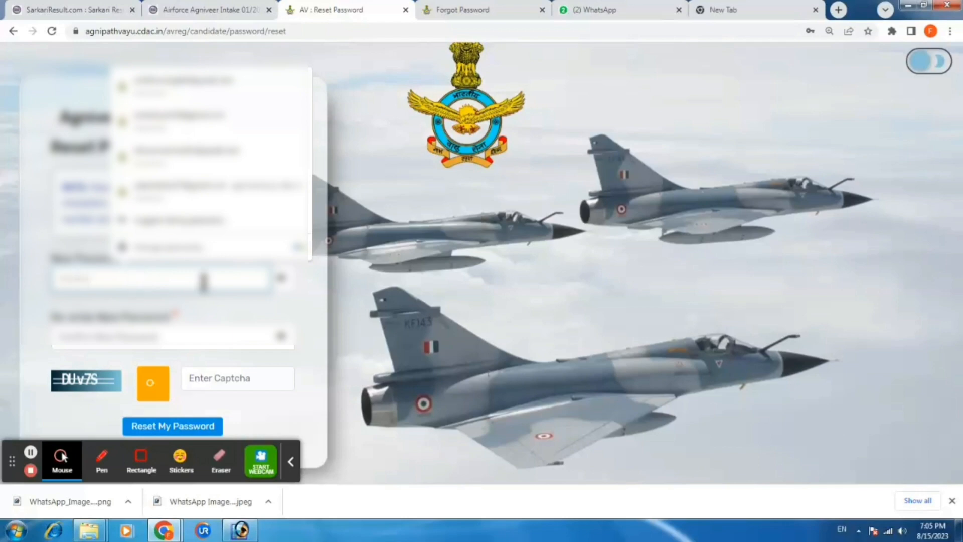
left_click(280, 277)
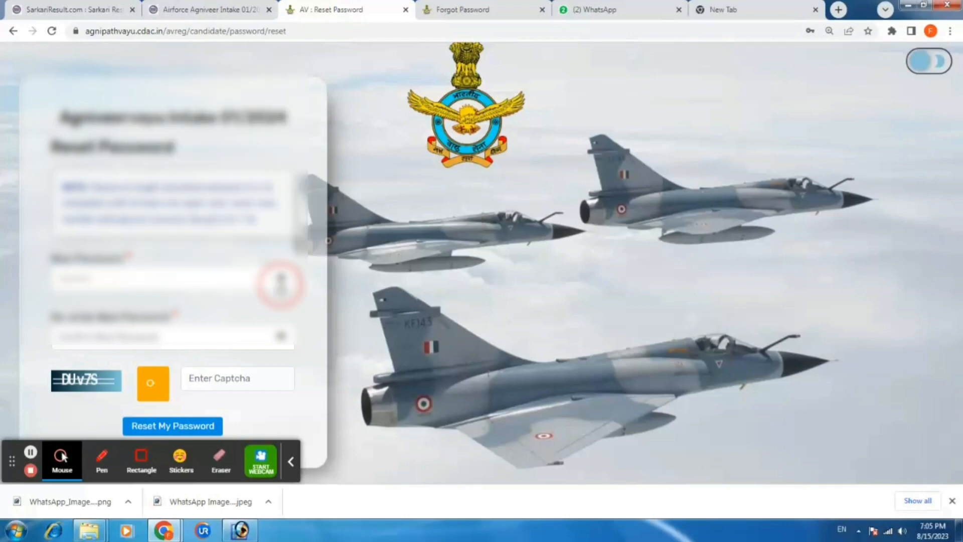
left_click(175, 338)
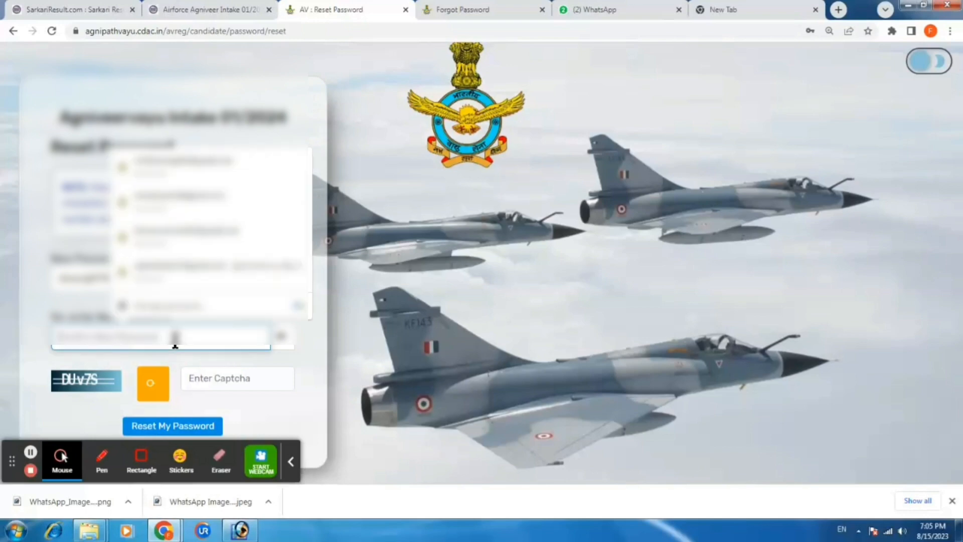
type("••••••")
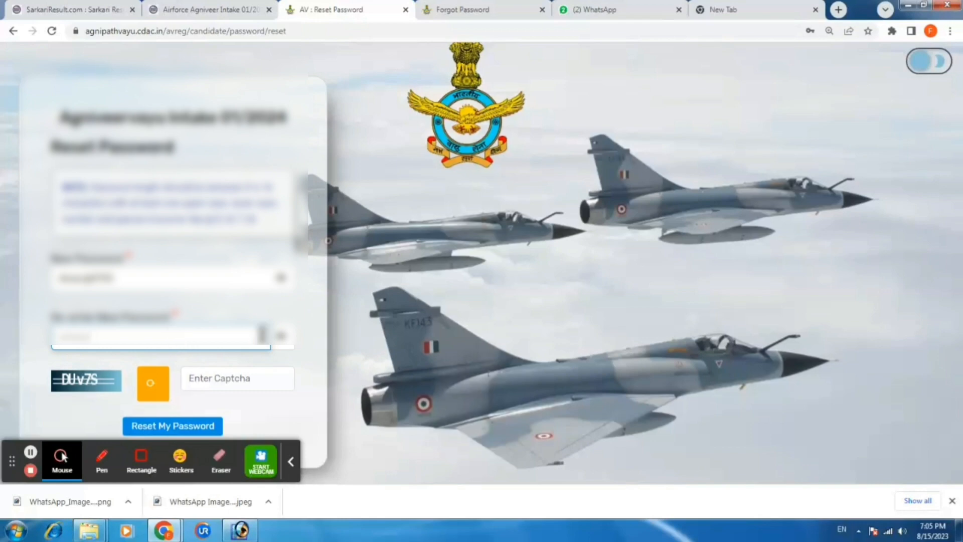
left_click(283, 343)
left_click(209, 382)
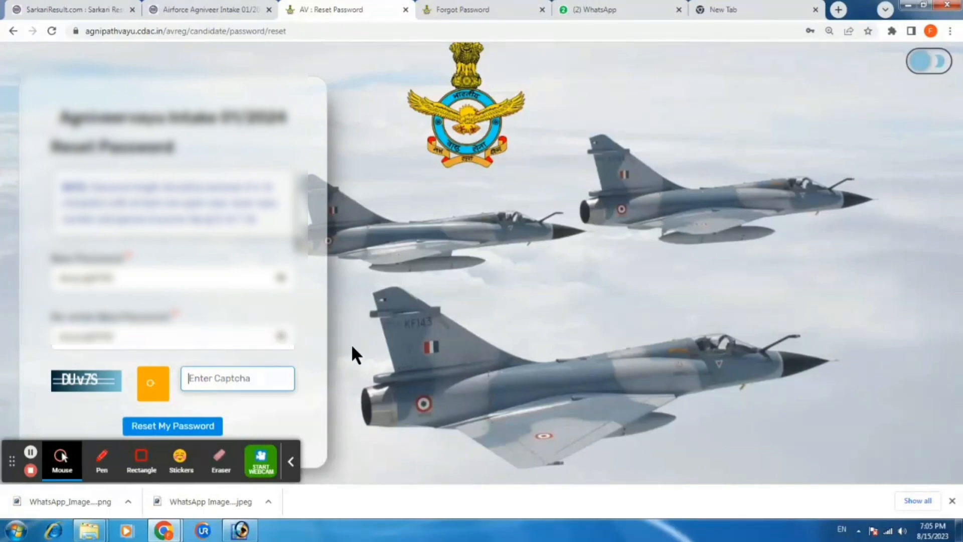
type("DUv7S")
left_click(172, 426)
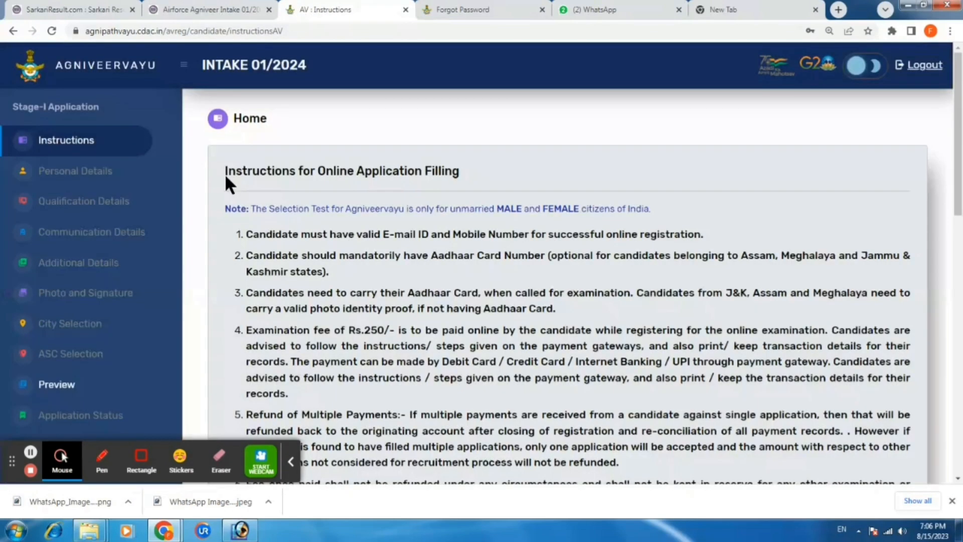
Tick the 'I have read the instructions' declaration and continue to registration
scroll(463, 245, "down", 5)
scroll(455, 242, "down", 5)
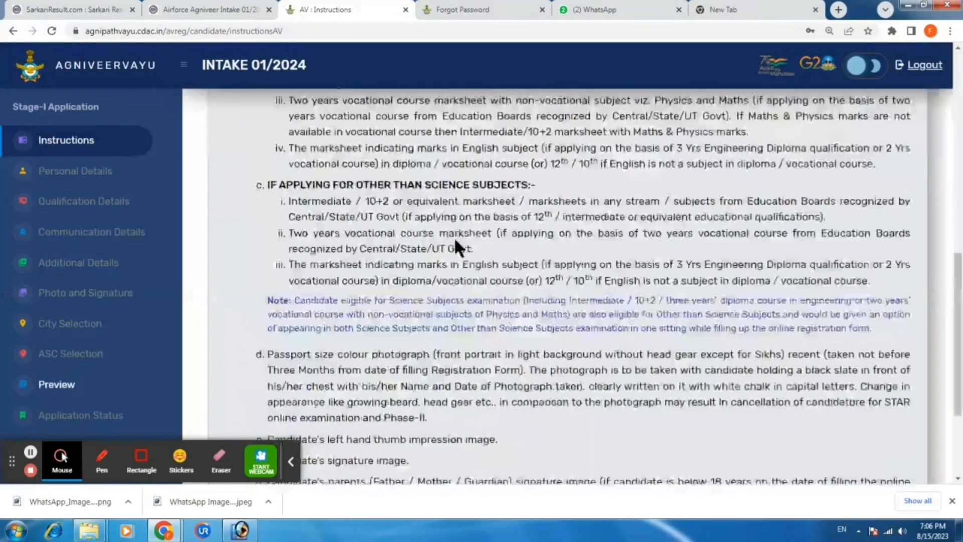
scroll(447, 249, "down", 4)
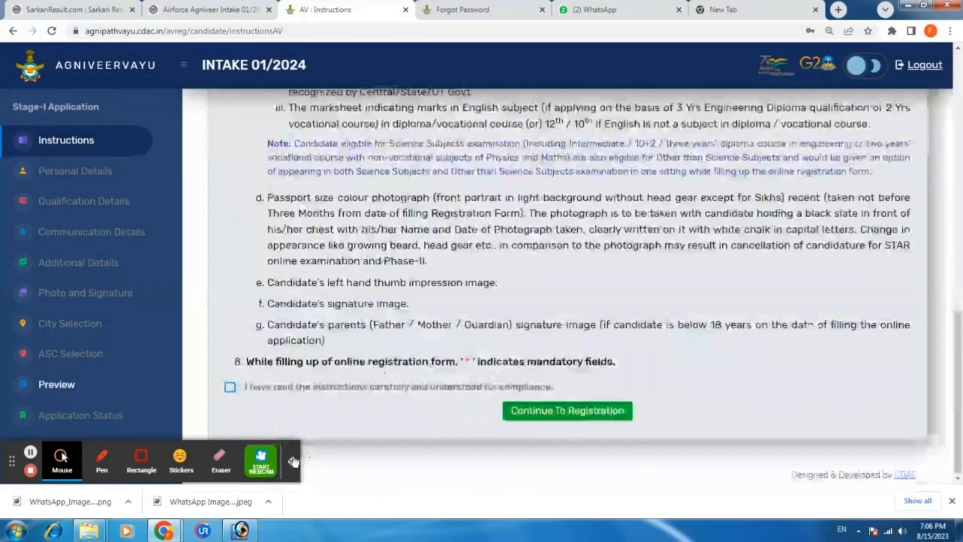
left_click(293, 460)
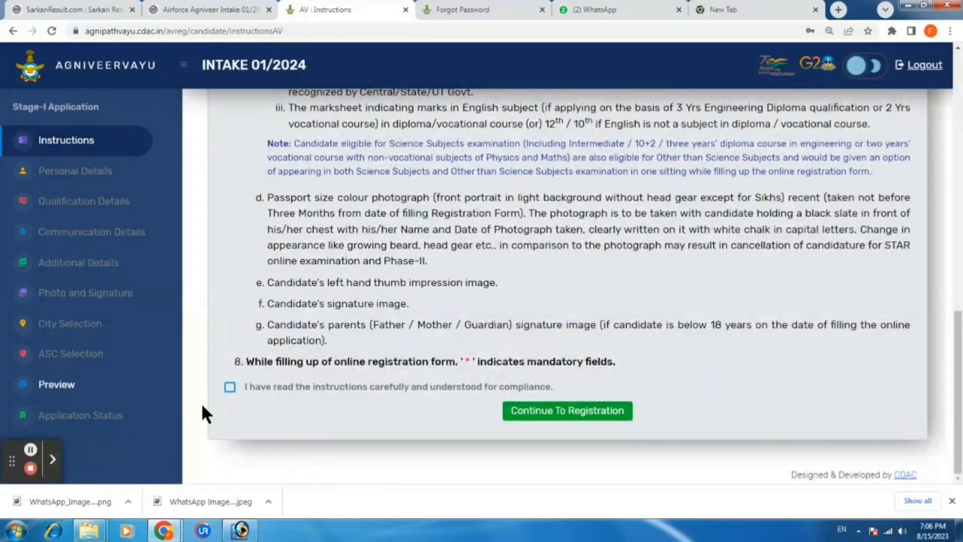
left_click(229, 387)
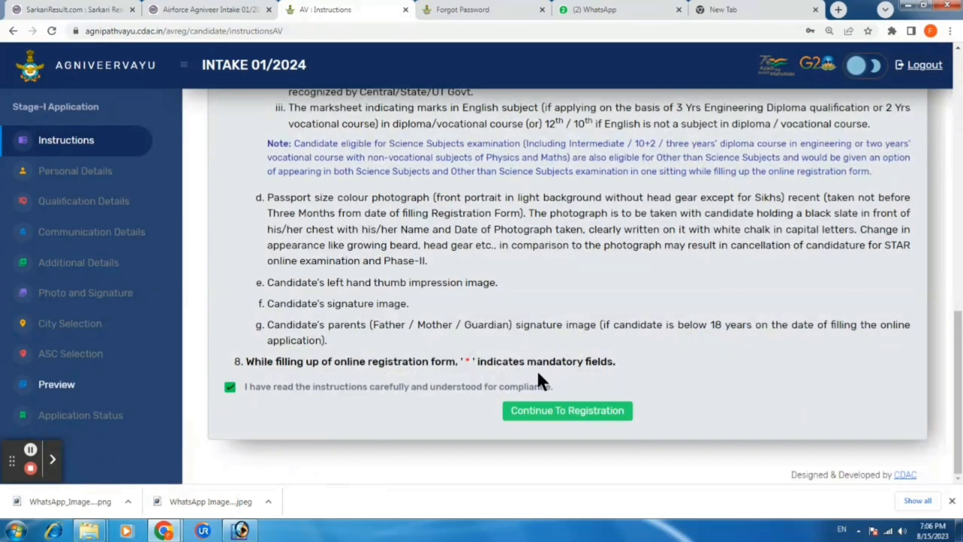
left_click(554, 413)
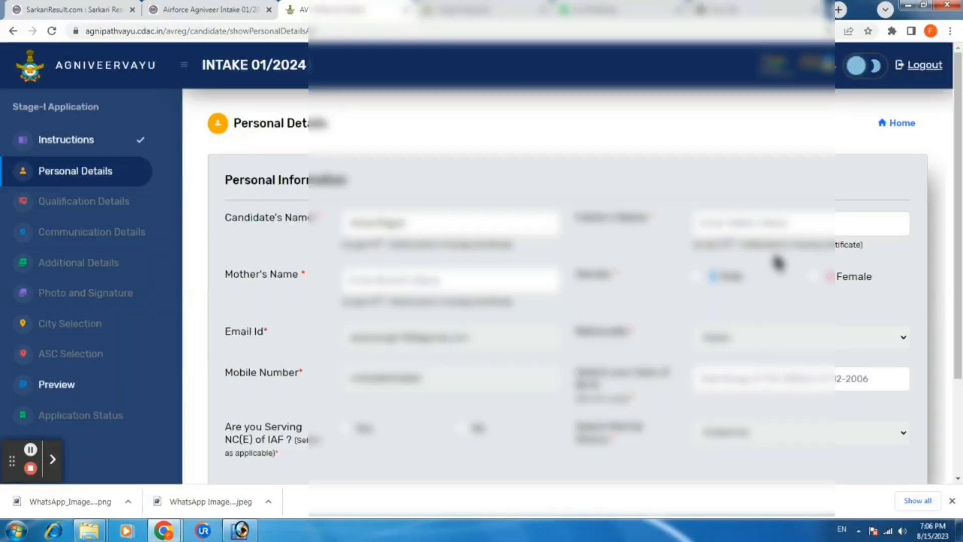
Enter the father's name in the Personal Details form
left_click(740, 222)
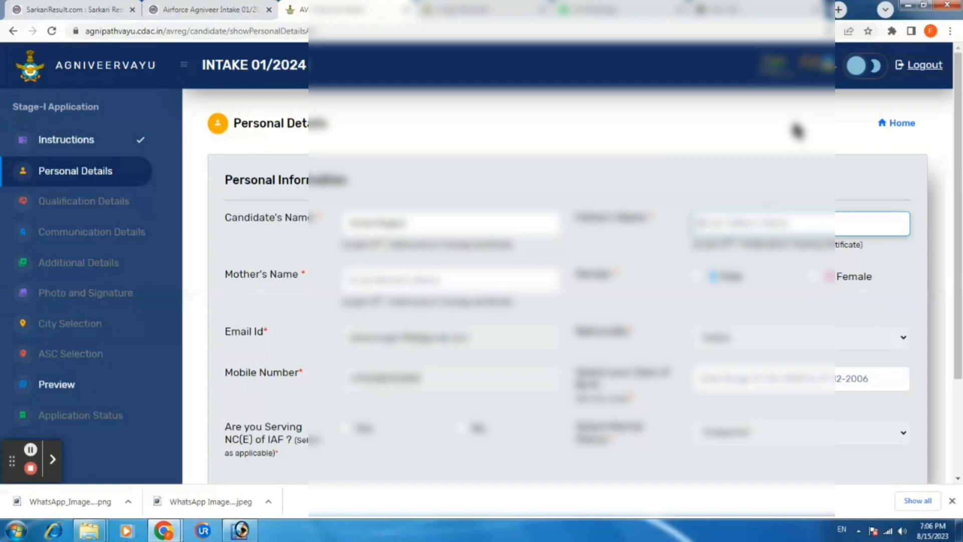
type("asd")
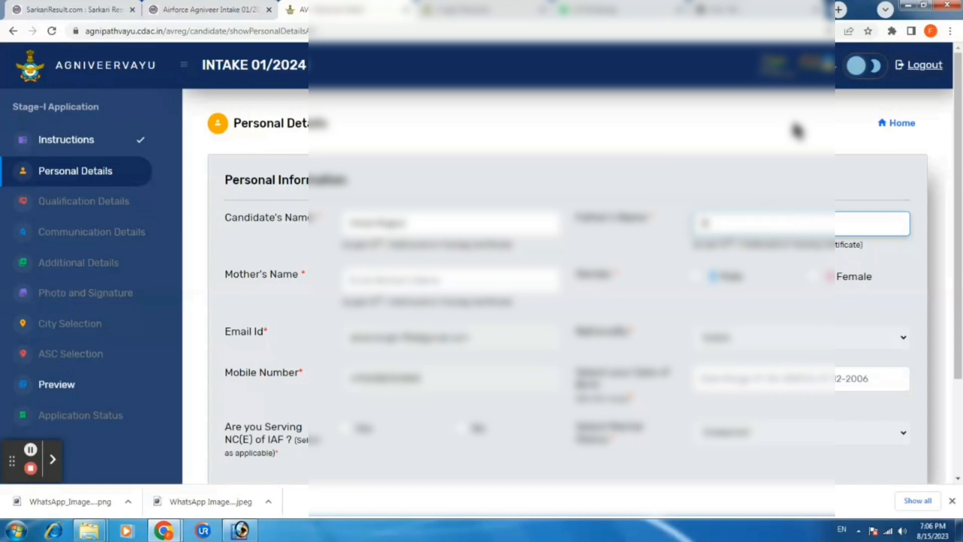
type("fd")
key("BackSpace")
type("gh")
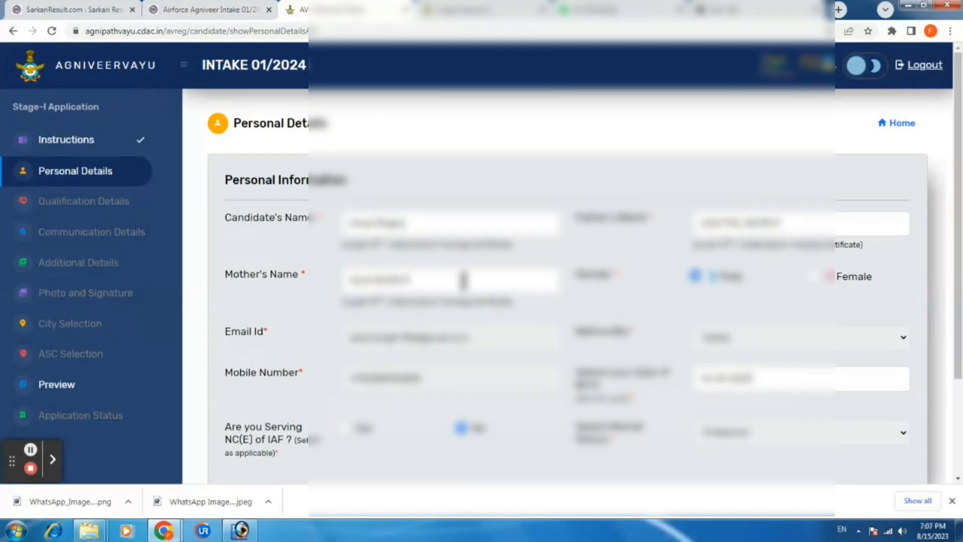
scroll(460, 277, "down", 3)
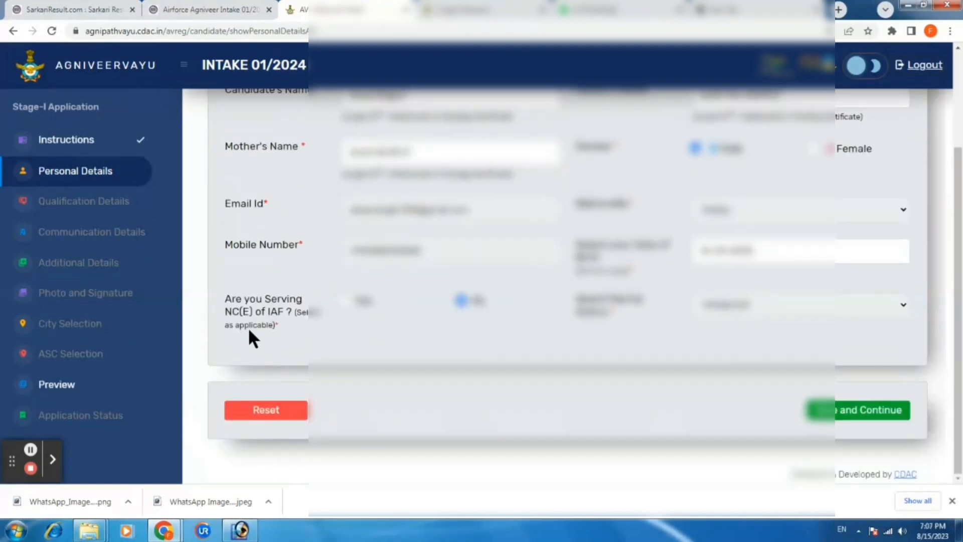
Save the personal details, confirming them and dismissing the success message
left_click(854, 418)
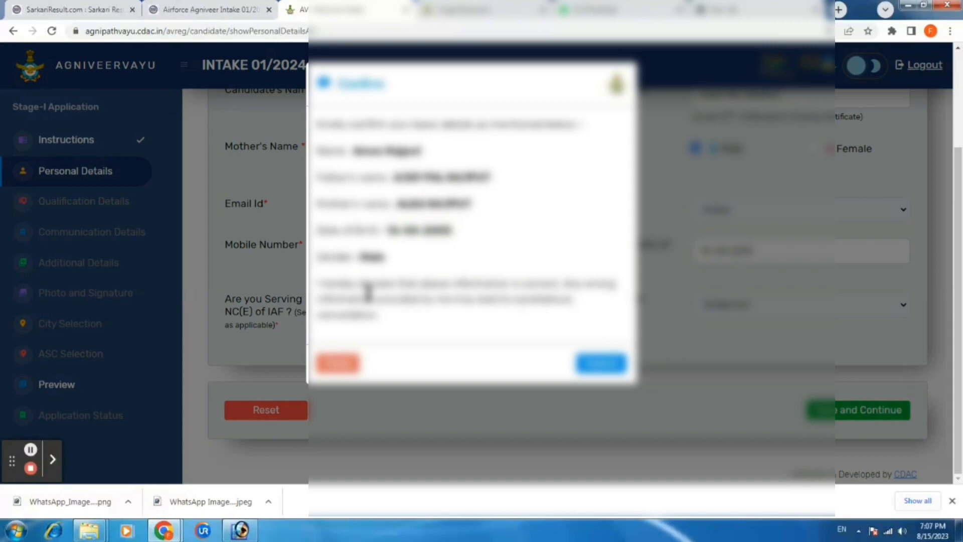
left_click(607, 365)
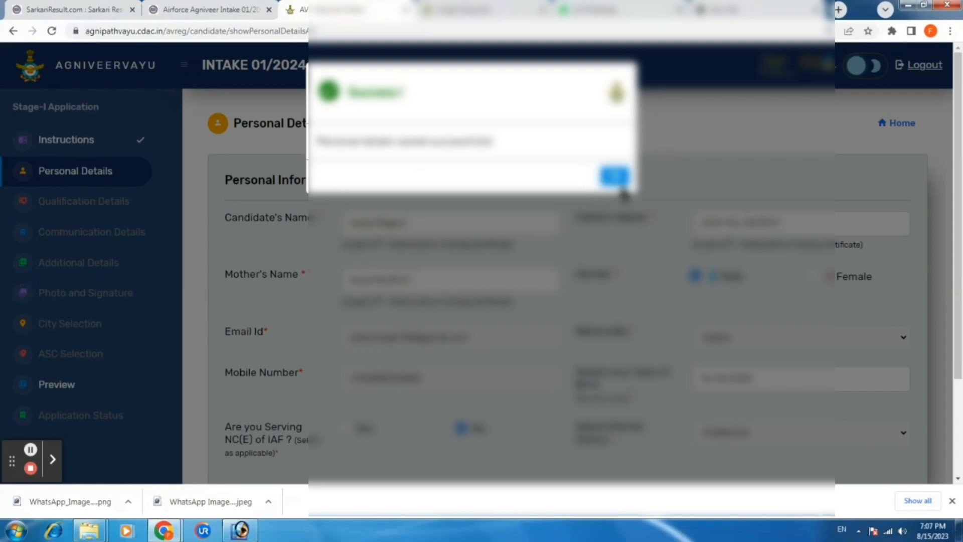
left_click(615, 176)
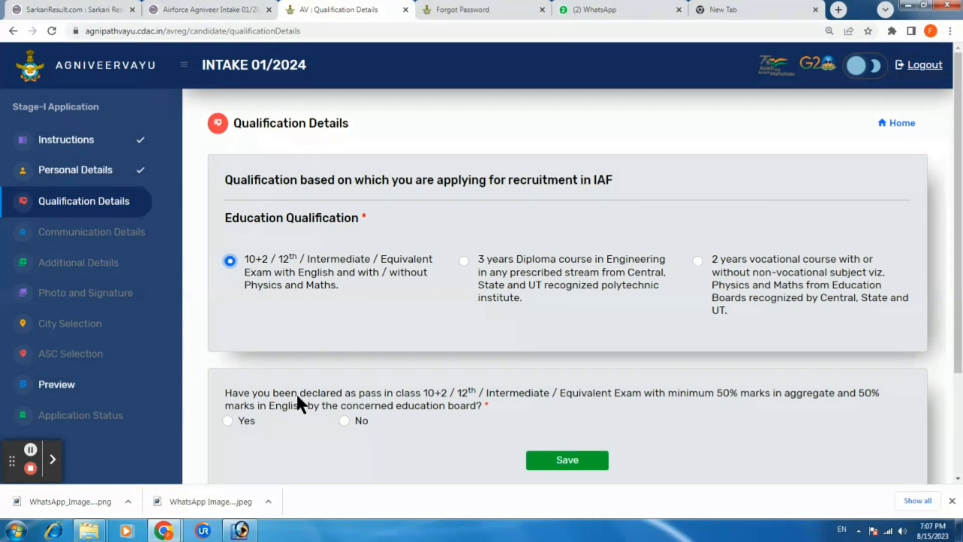
Answer Yes to the 50% marks and Physics/Maths pass questions, and choose the Science stream
scroll(293, 341, "down", 1)
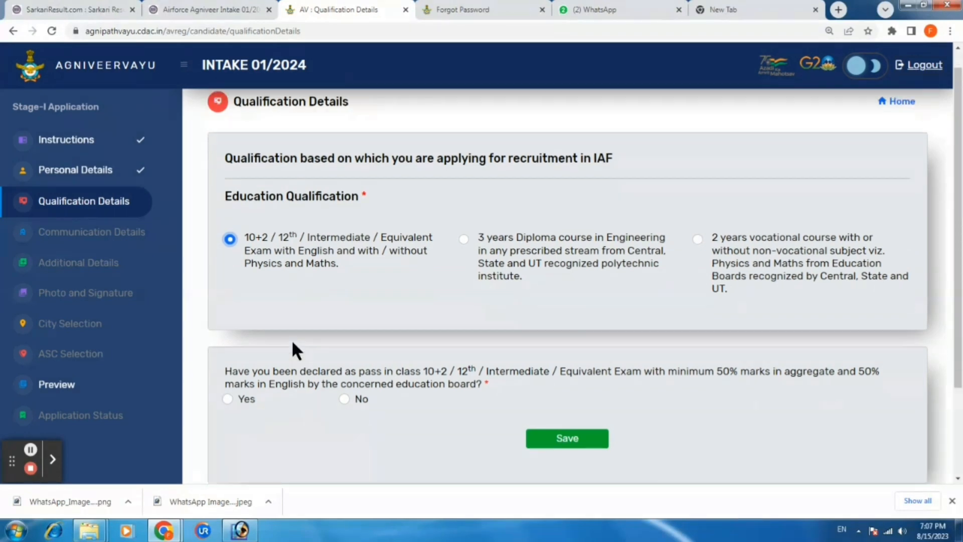
scroll(292, 342, "down", 3)
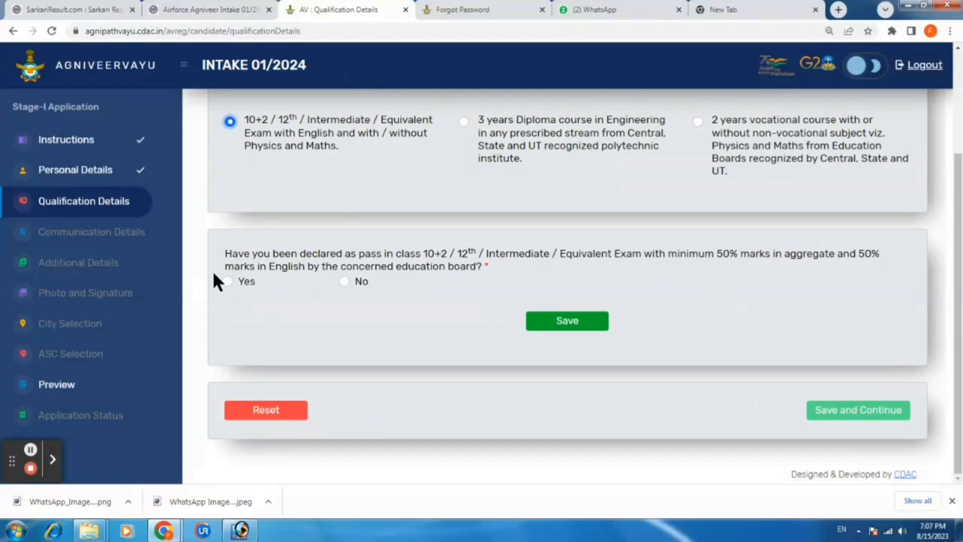
left_click(227, 282)
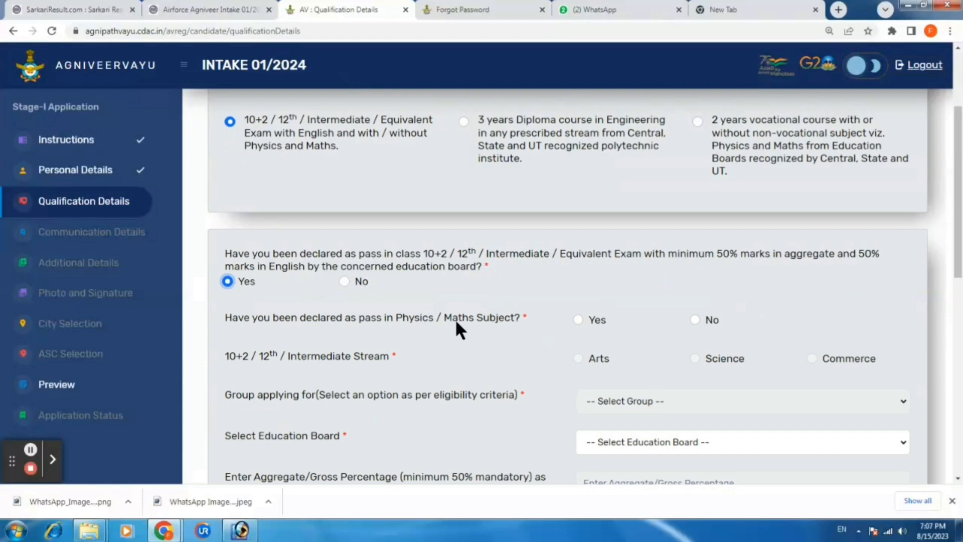
left_click(577, 319)
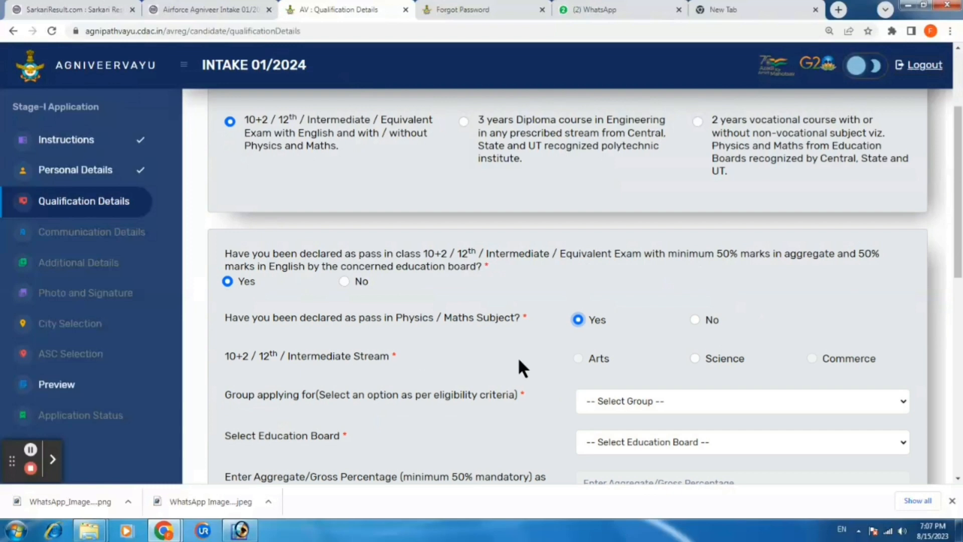
scroll(426, 353, "down", 1)
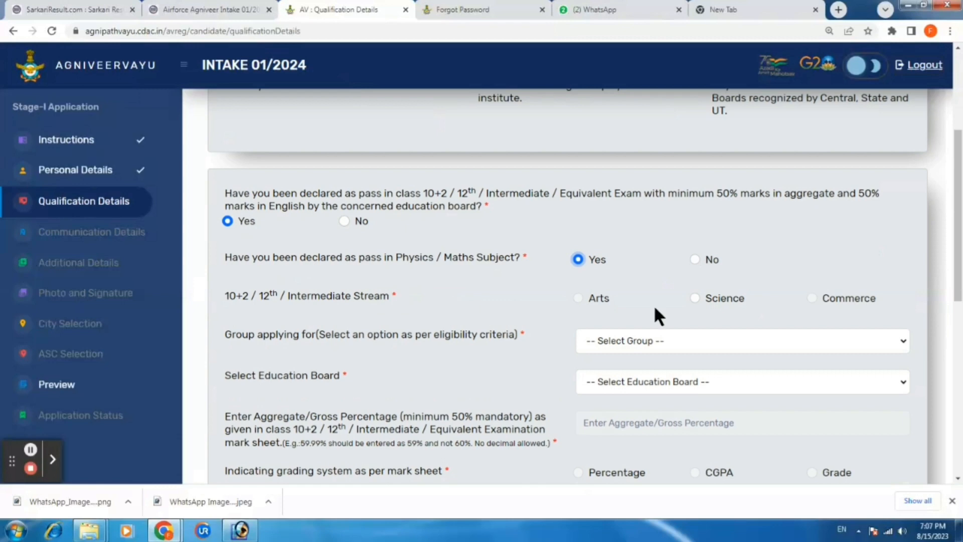
left_click(695, 298)
Set Group to 'Both Science and other than Science Subjects' and Education Board to U.P. Board
left_click(647, 340)
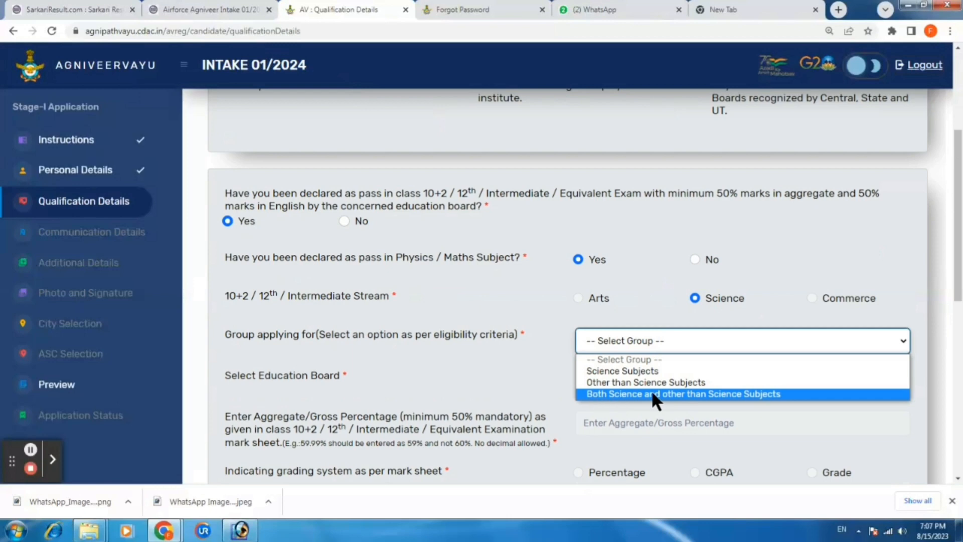
left_click(696, 394)
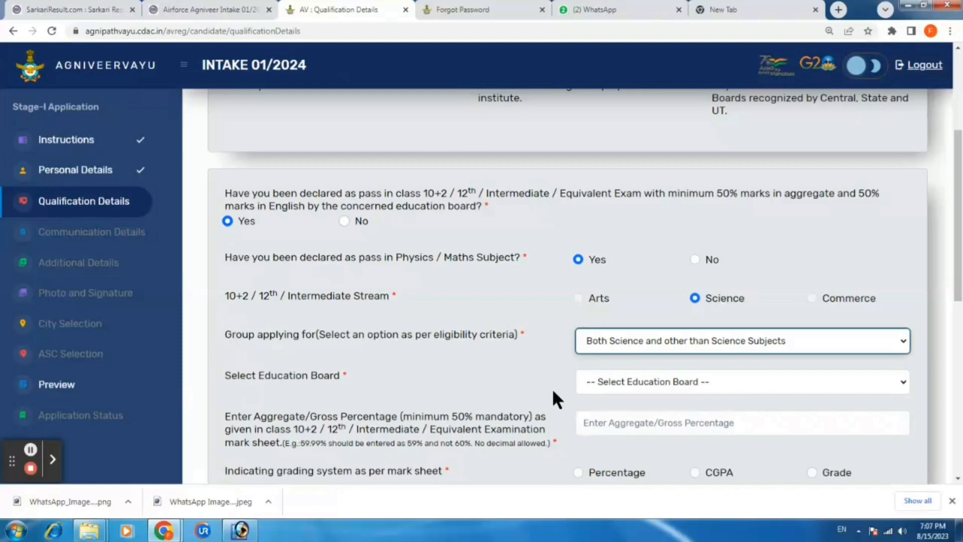
left_click(644, 383)
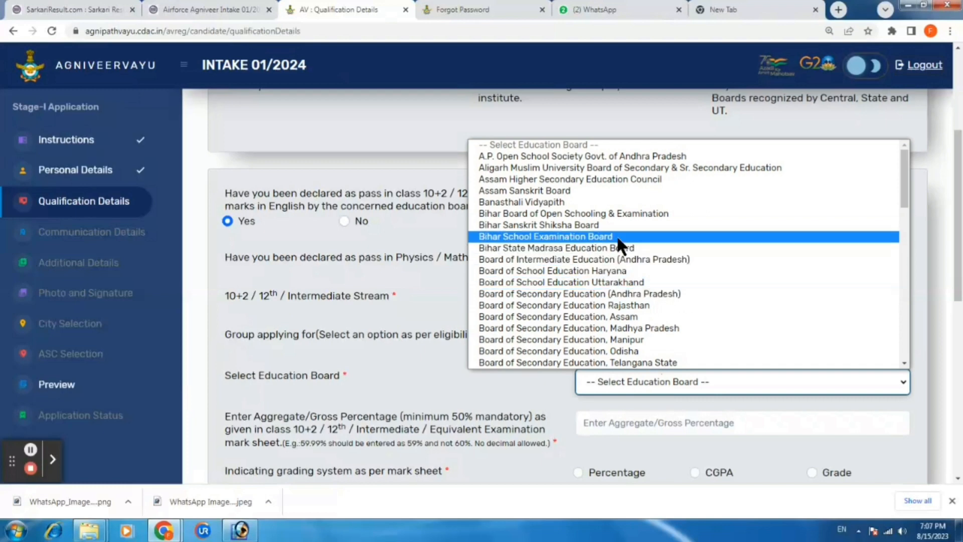
scroll(615, 235, "down", 15)
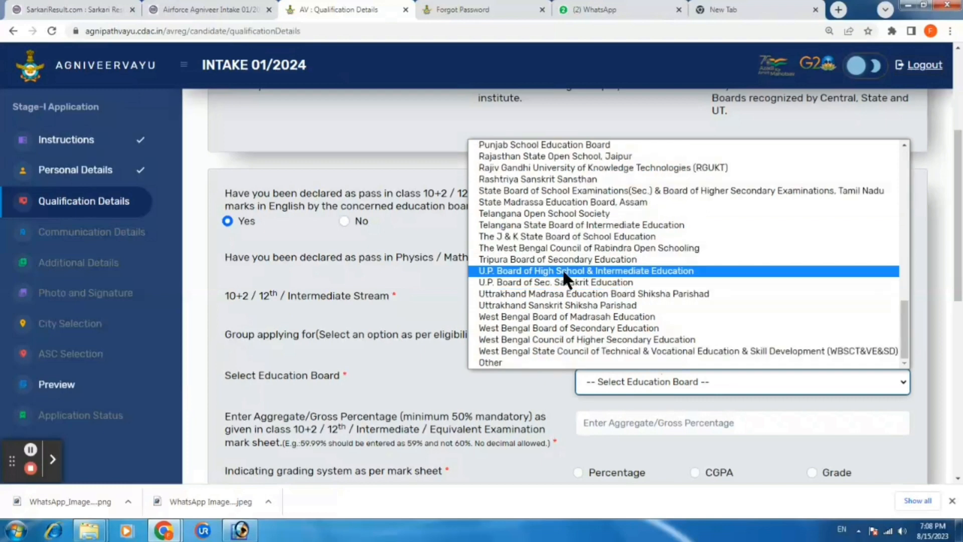
left_click(592, 270)
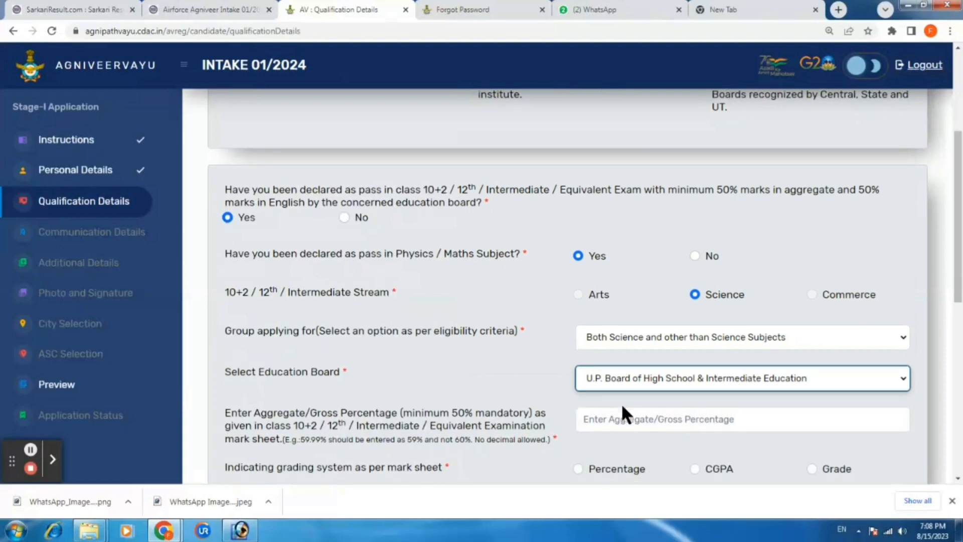
scroll(622, 410, "down", 3)
scroll(621, 415, "down", 1)
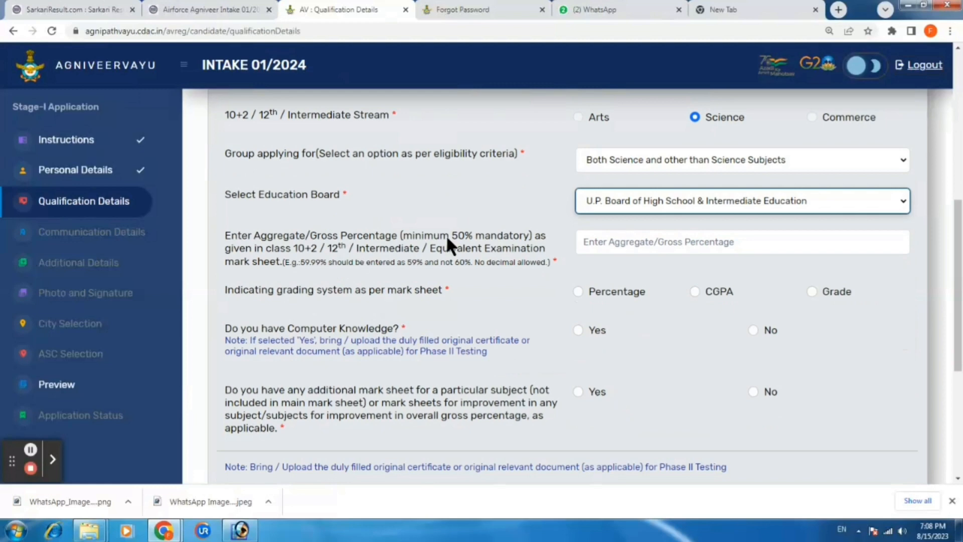
left_click(611, 239)
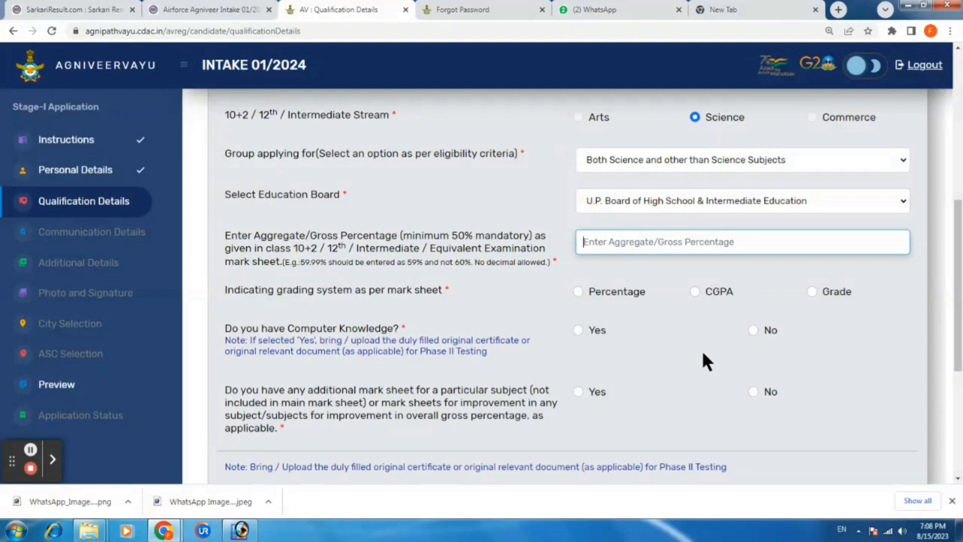
Enter 80 as the aggregate percentage and select Percentage as the grading system
type("80")
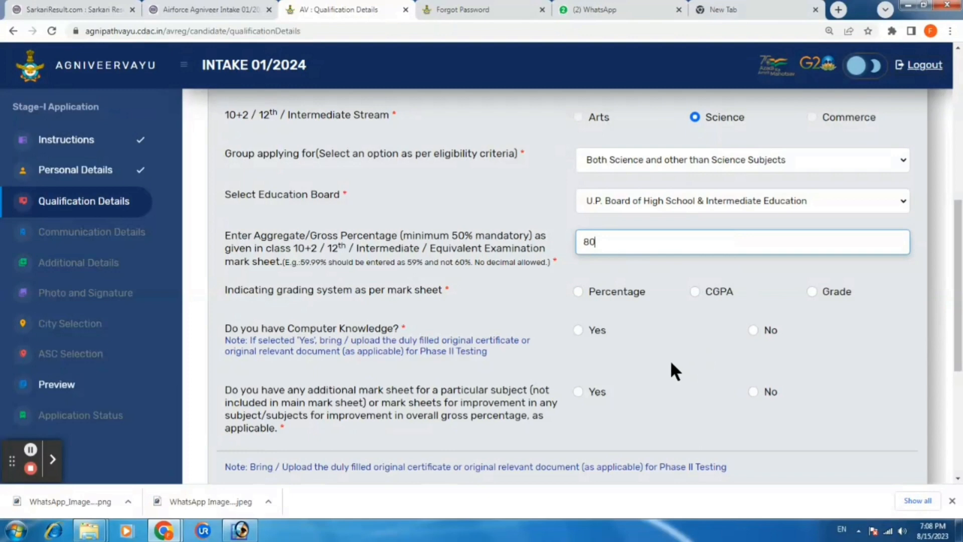
left_click(577, 291)
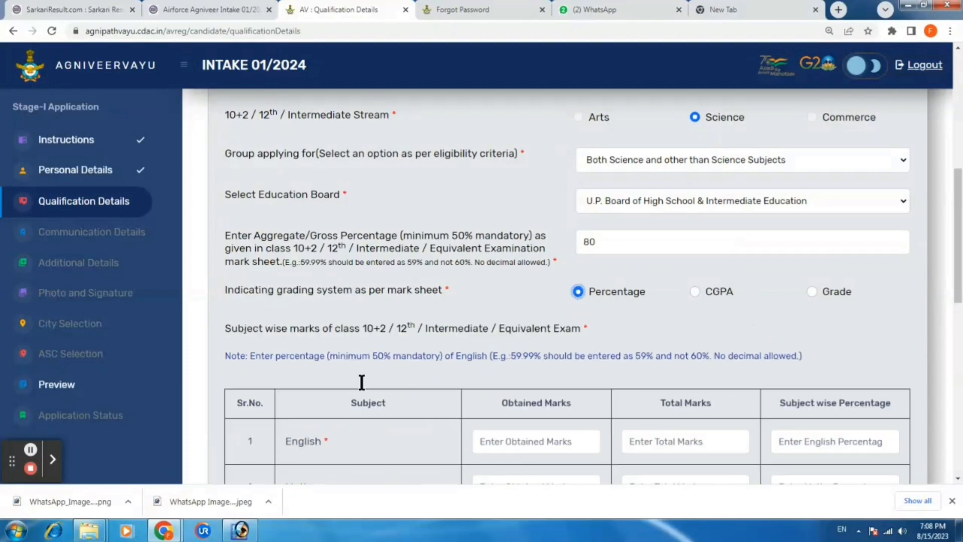
scroll(364, 342, "down", 1)
scroll(364, 342, "down", 3)
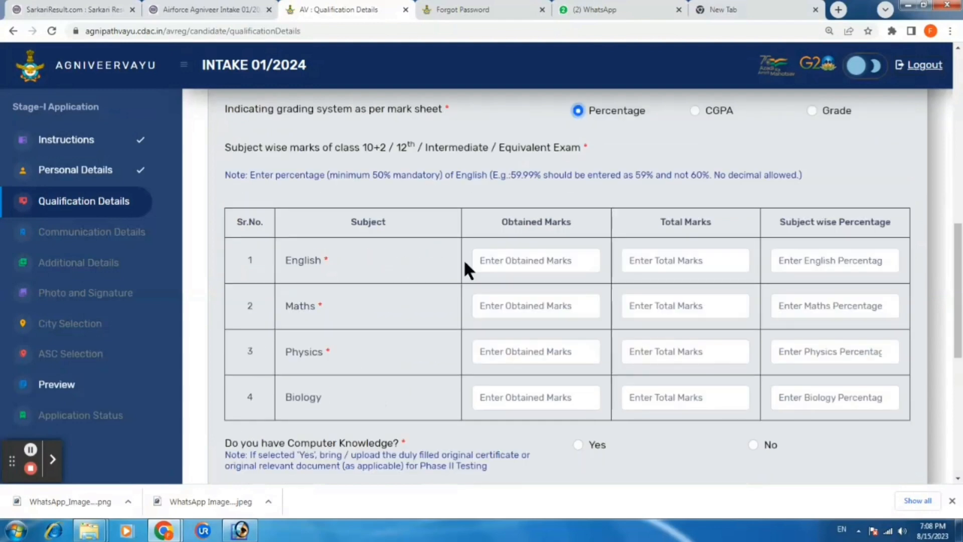
Enter English marks of 75 out of 100 in the marks table
left_click(530, 258)
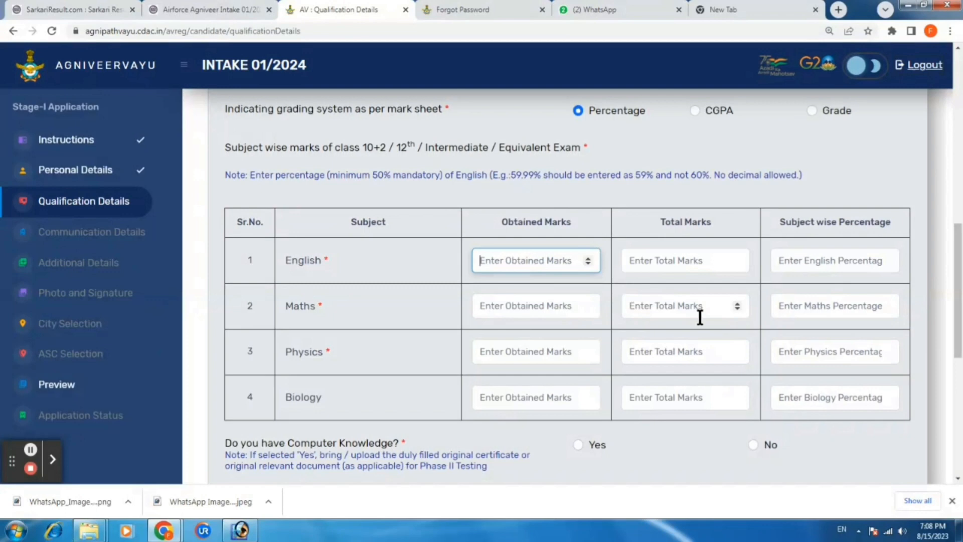
type("75")
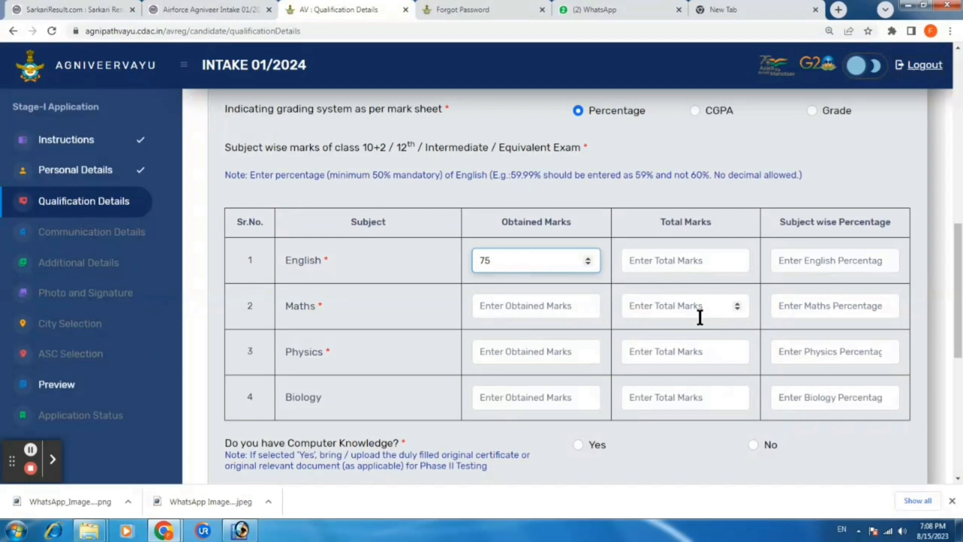
key("Tab")
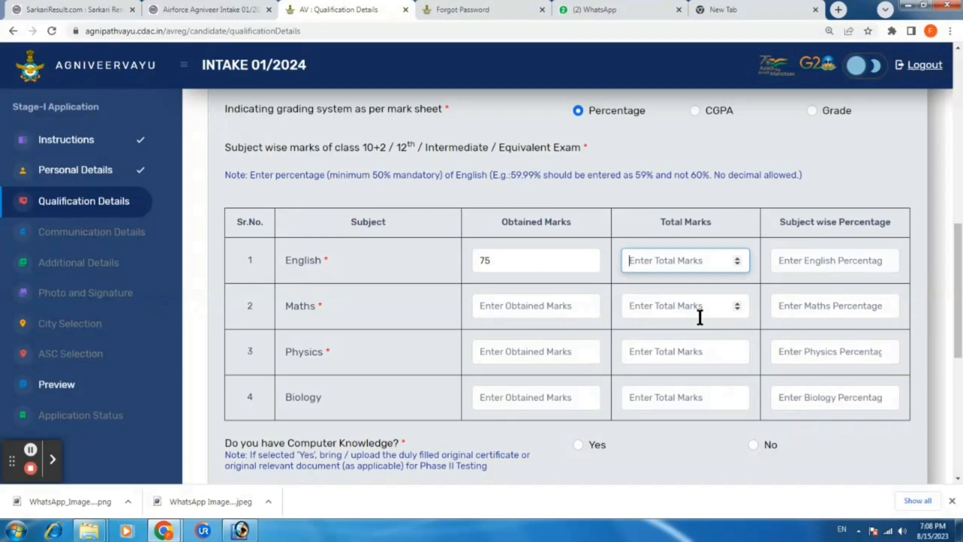
type("100")
key("Tab")
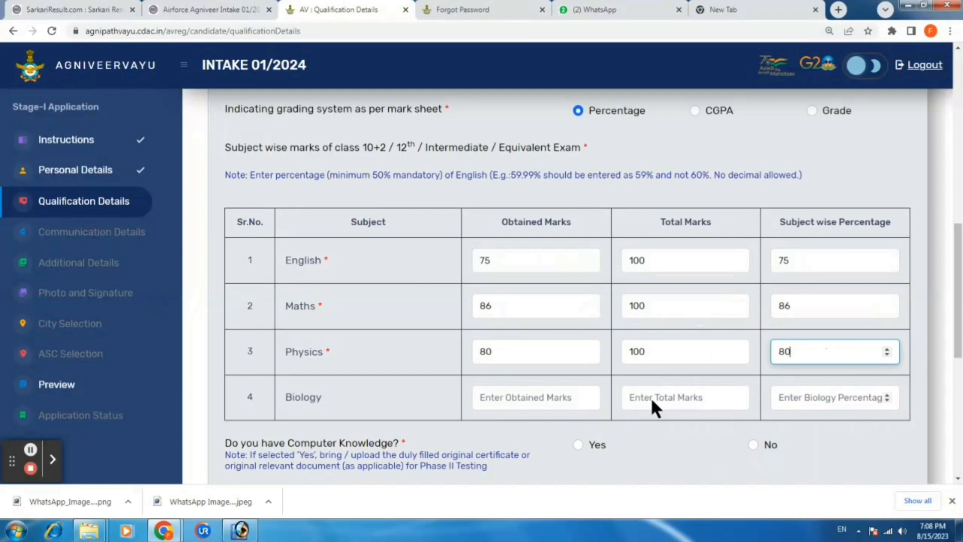
Answer Yes to computer knowledge and set its type to Basic
left_click(577, 444)
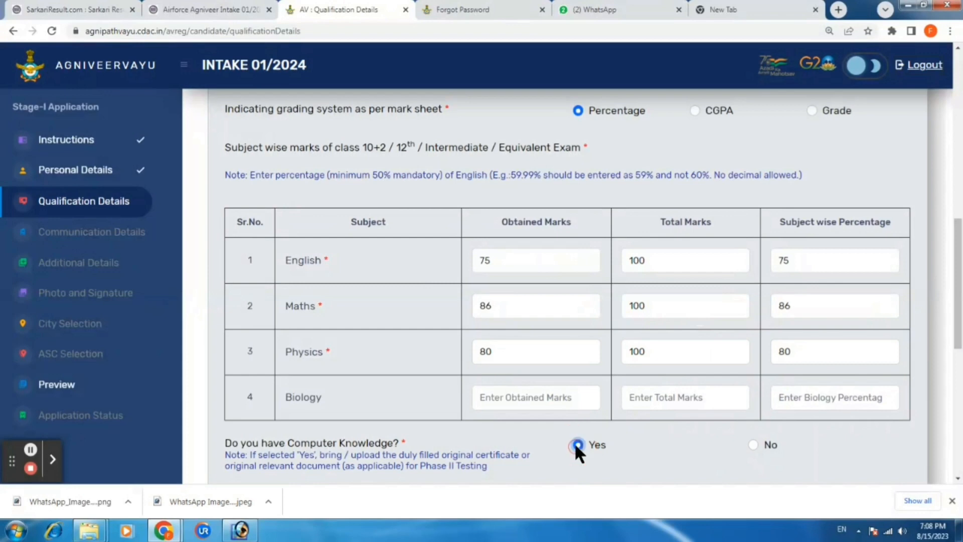
scroll(601, 321, "down", 2)
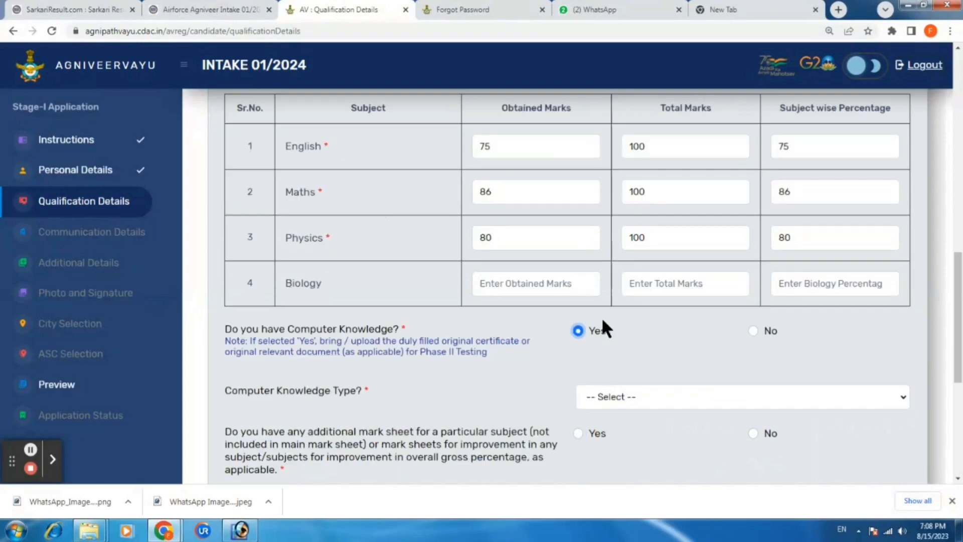
scroll(603, 323, "down", 3)
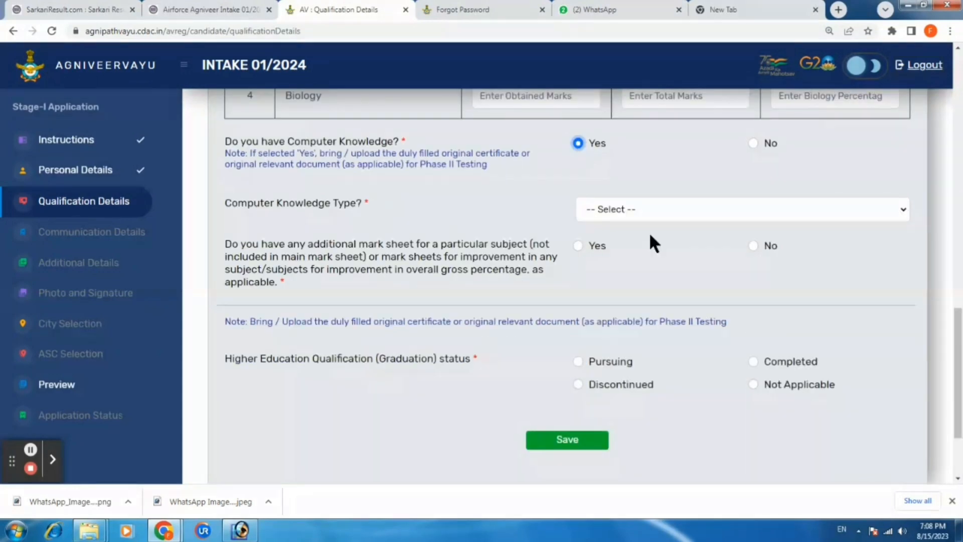
left_click(609, 213)
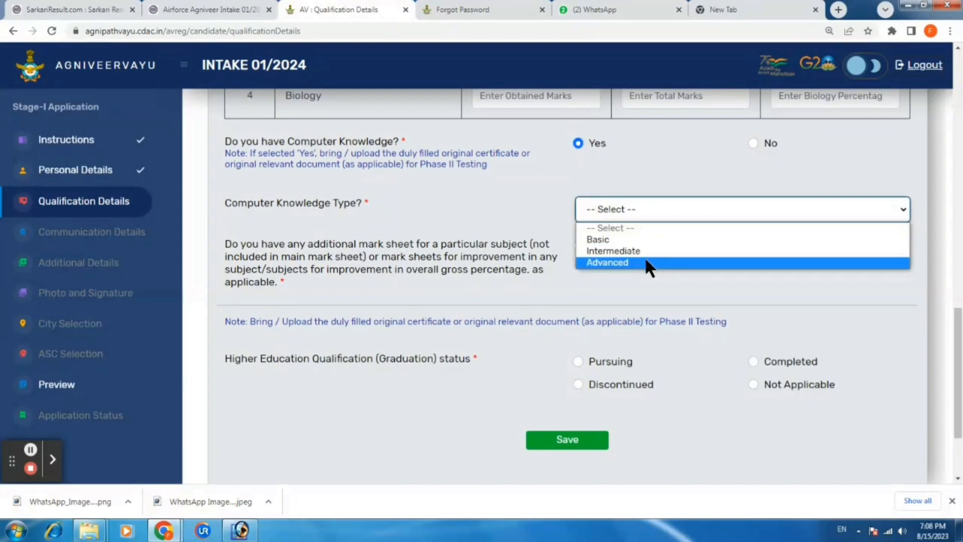
left_click(608, 238)
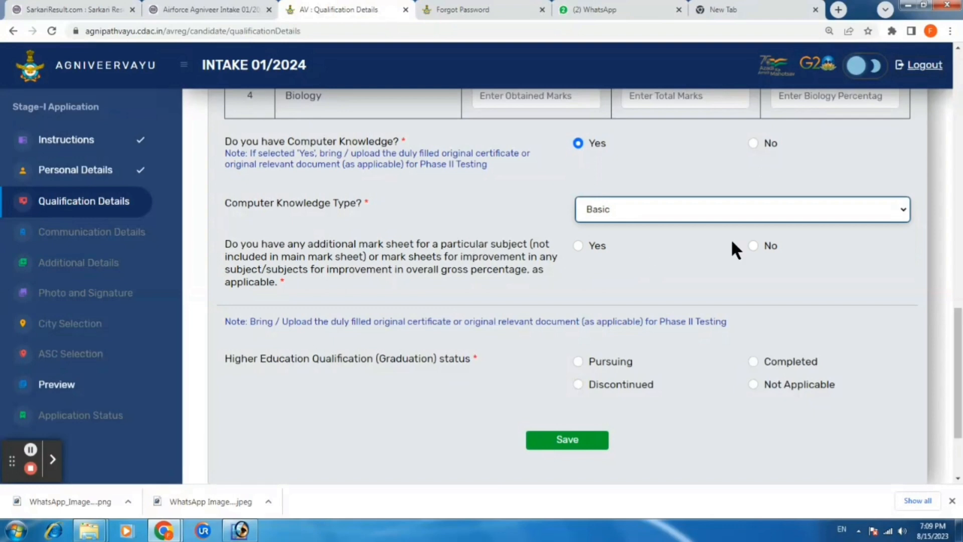
Choose No additional mark sheet and graduation Not Applicable, then save the qualification details
left_click(758, 244)
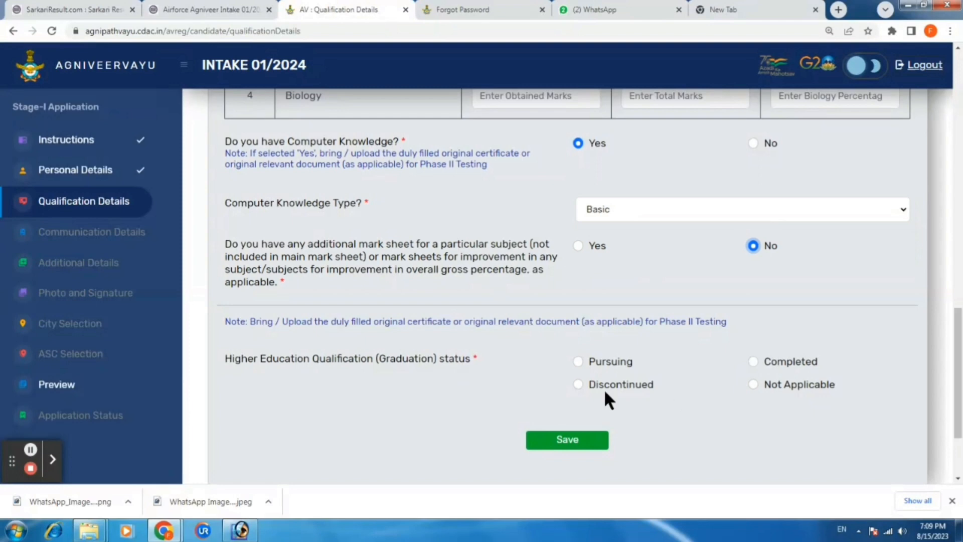
left_click(753, 385)
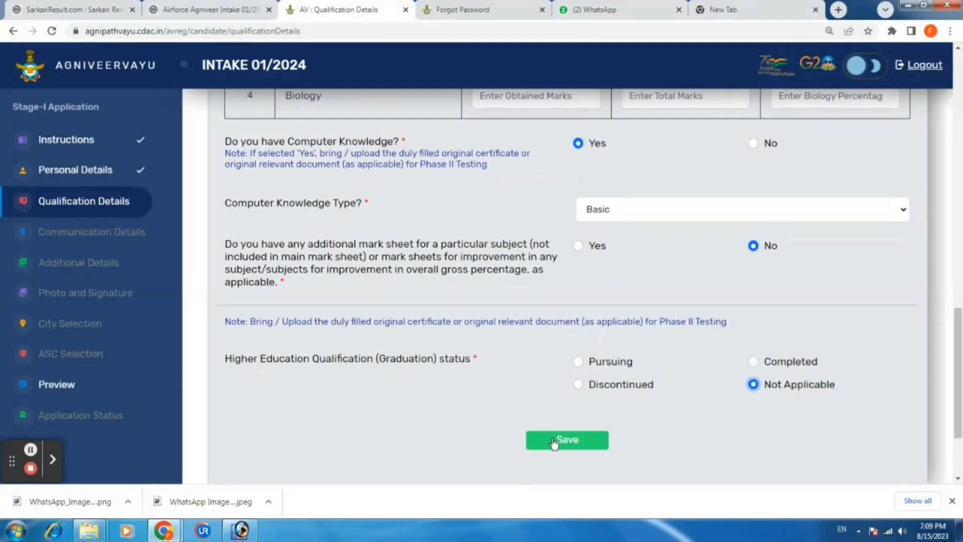
left_click(553, 441)
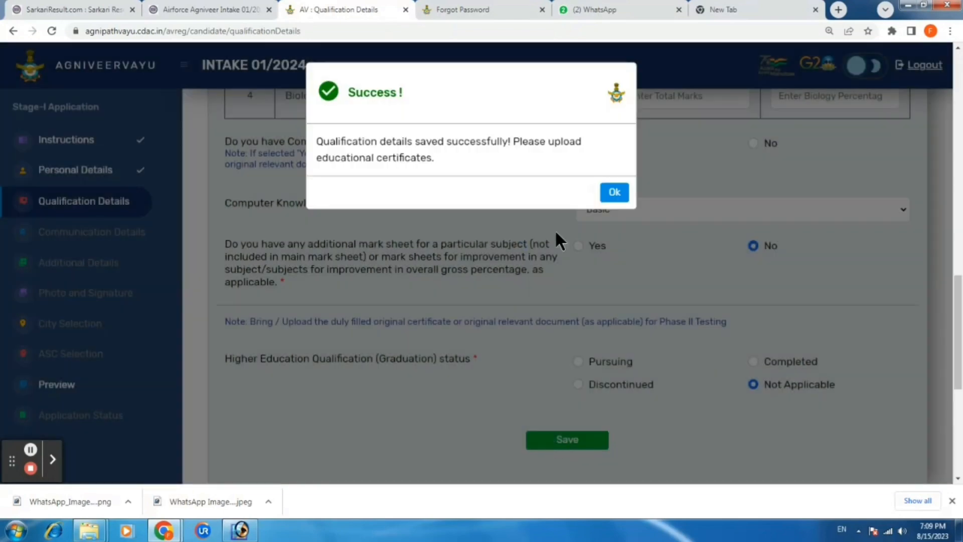
Upload the matriculation and 10+2 certificate scans and save the qualification details
left_click(612, 192)
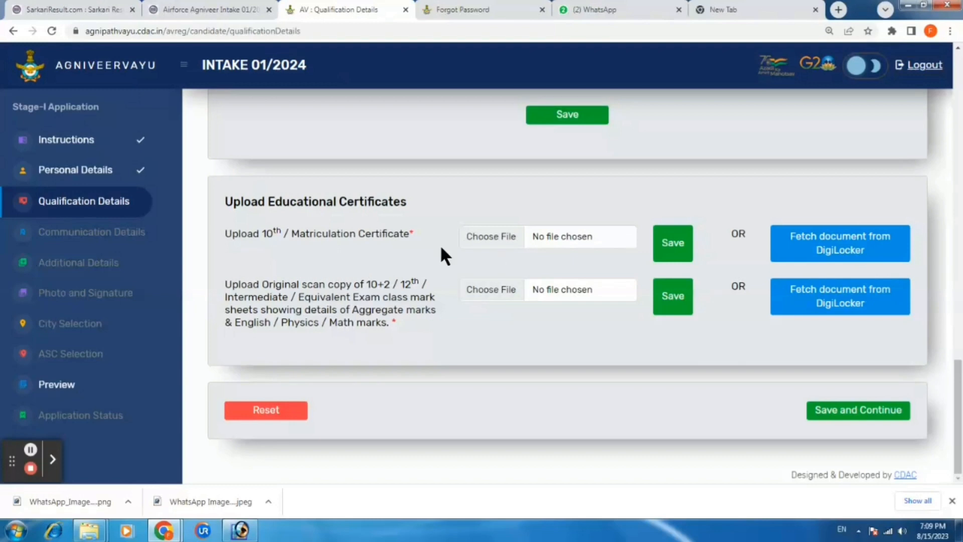
left_click(495, 240)
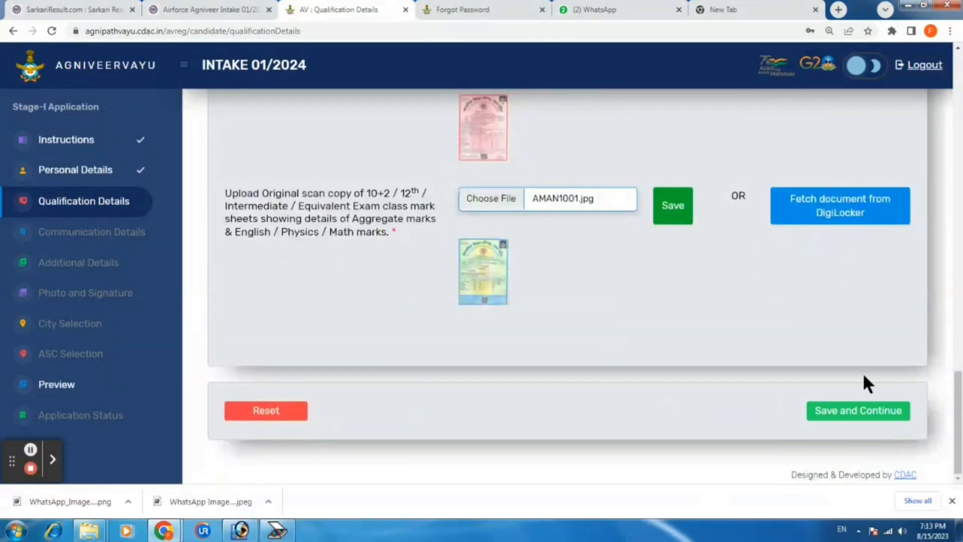
left_click(845, 418)
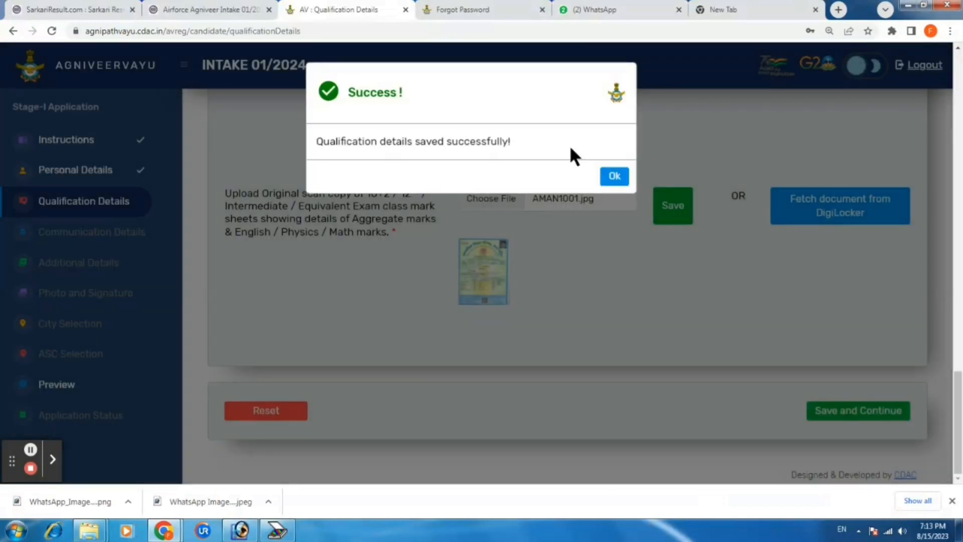
left_click(607, 177)
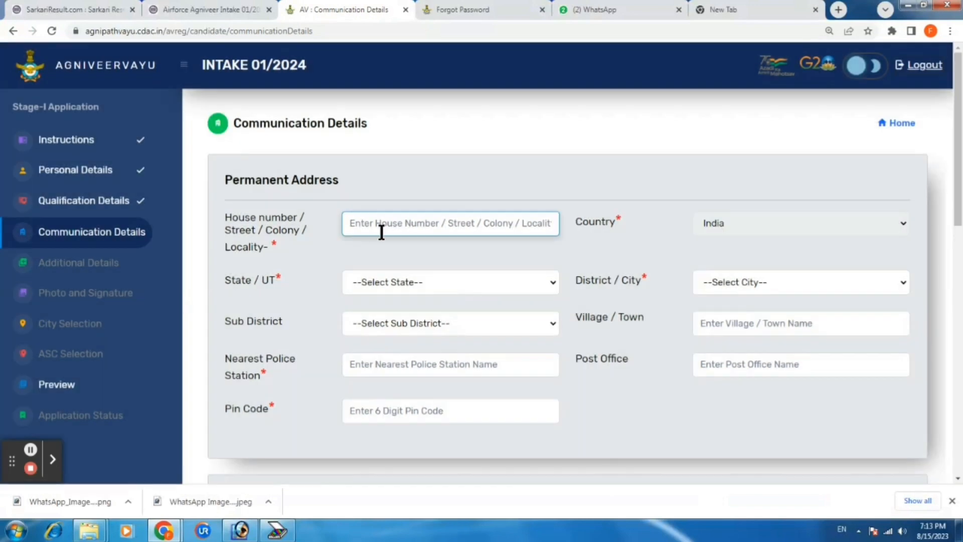
Fill the permanent address from the autofill suggestion and enter the candidate's Aadhaar number
left_click(409, 228)
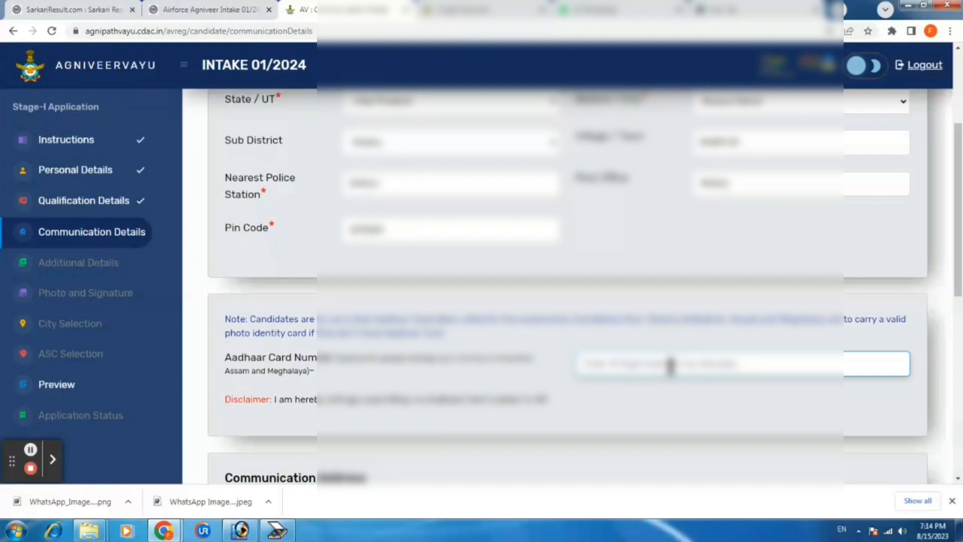
type("62")
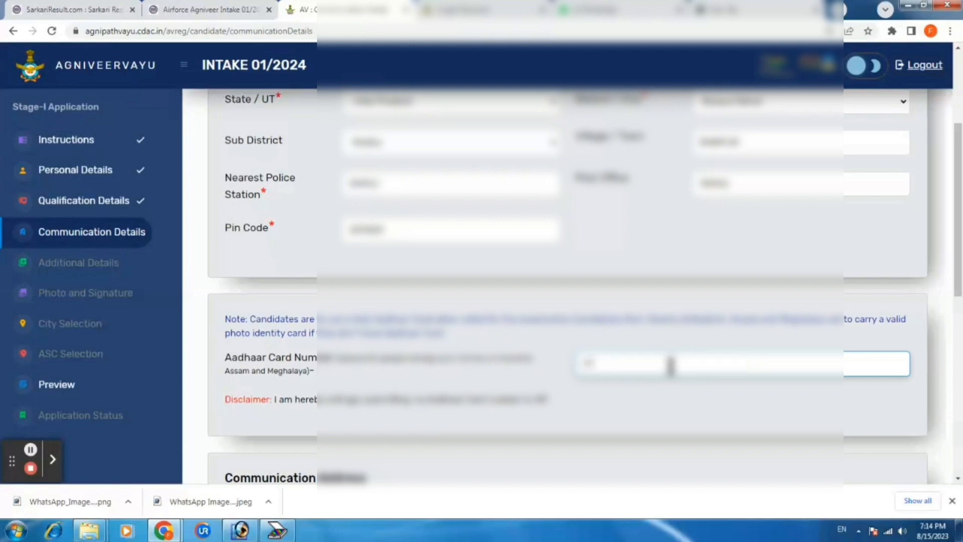
type("??")
scroll(379, 369, "down", 3)
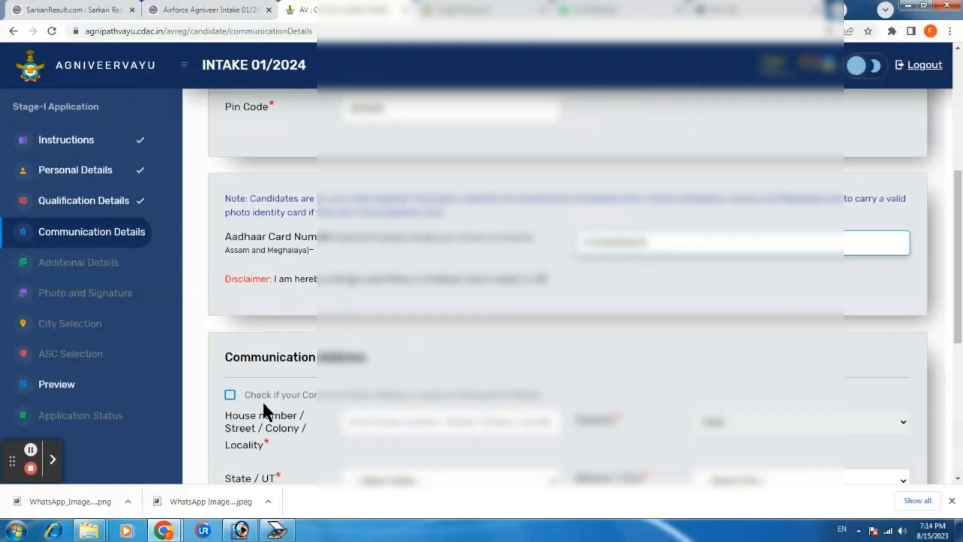
Make the communication address the same as the permanent address
left_click(229, 396)
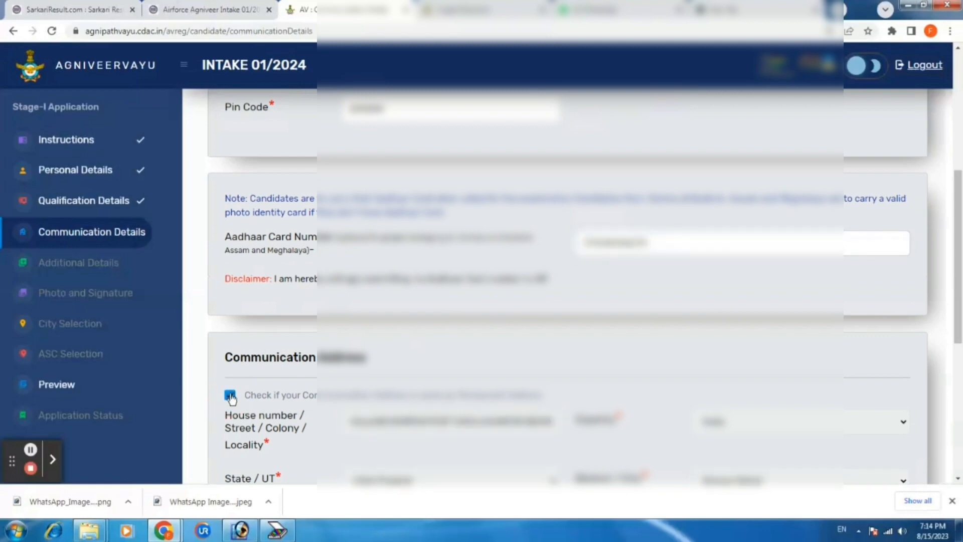
scroll(399, 386, "down", 2)
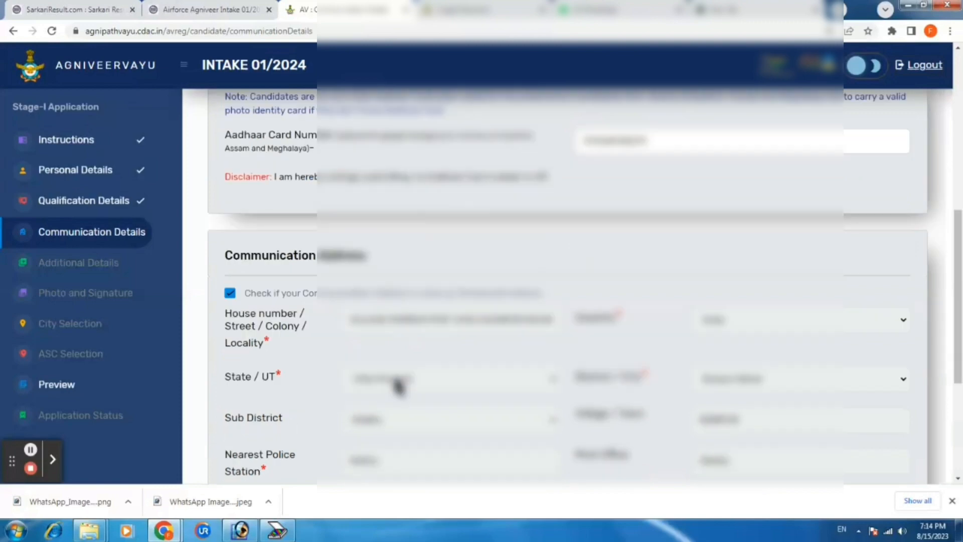
scroll(398, 386, "down", 3)
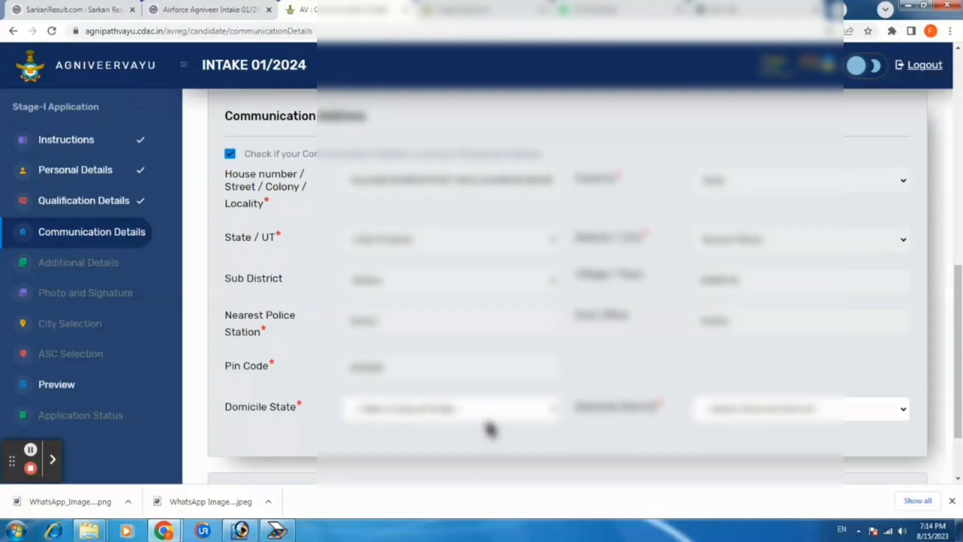
Choose the domicile state and domicile district from their dropdown lists
left_click(384, 417)
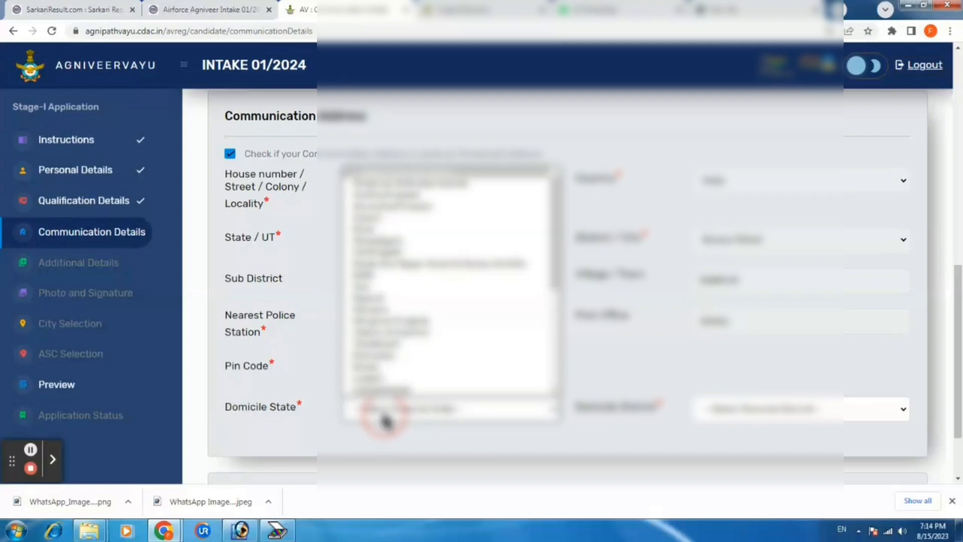
scroll(410, 375, "down", 4)
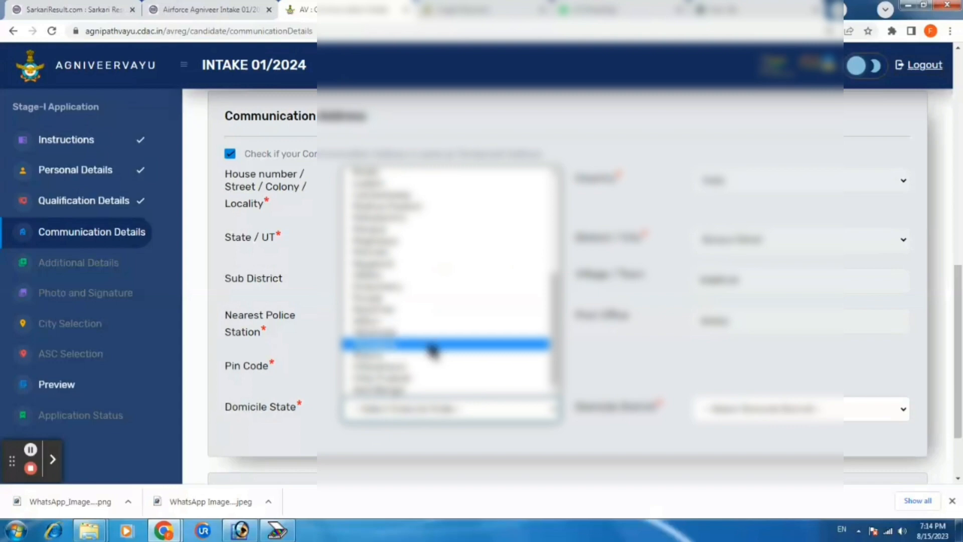
left_click(429, 381)
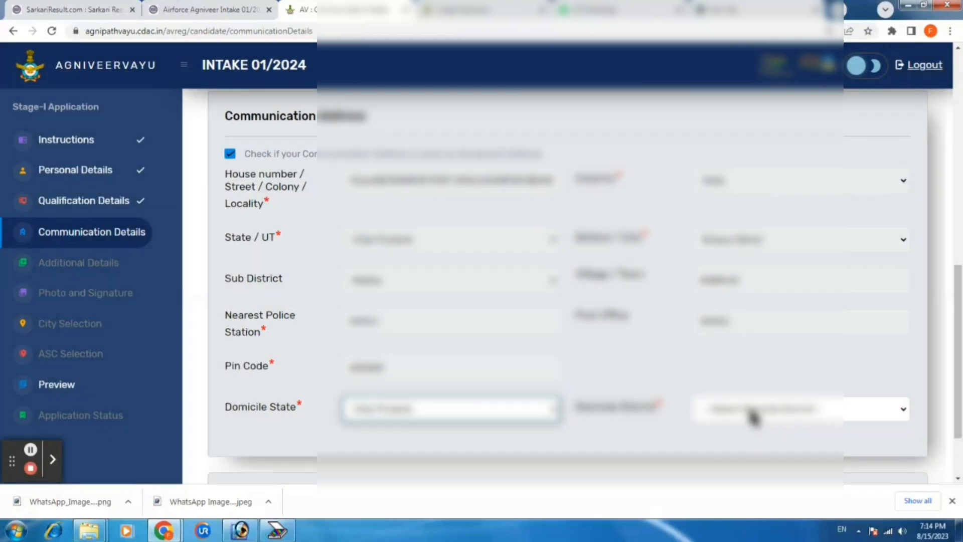
left_click(754, 416)
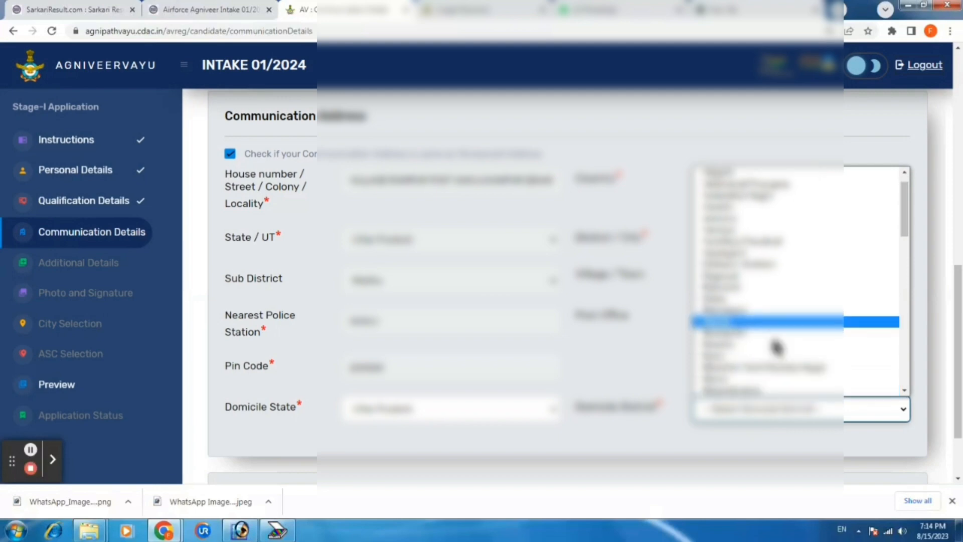
scroll(774, 344, "down", 5)
scroll(777, 346, "down", 3)
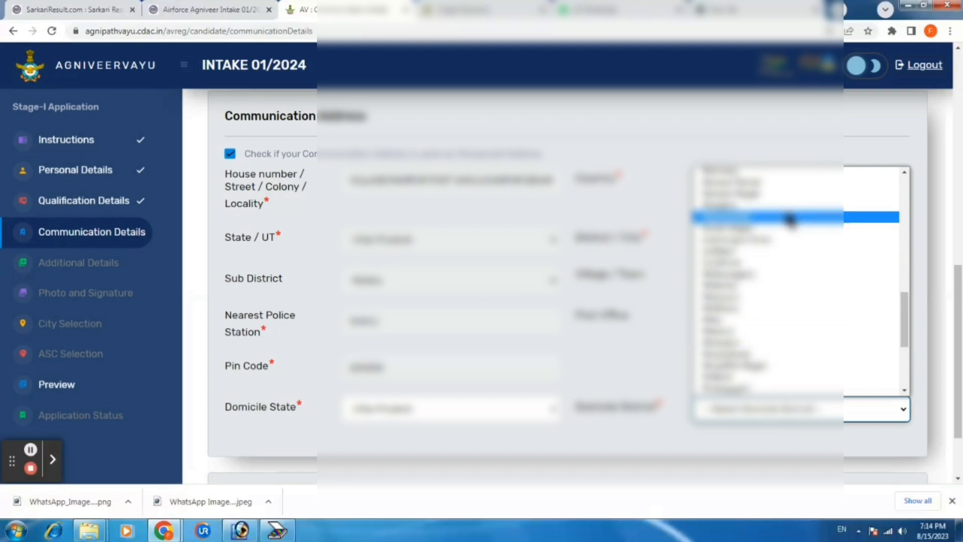
left_click(780, 187)
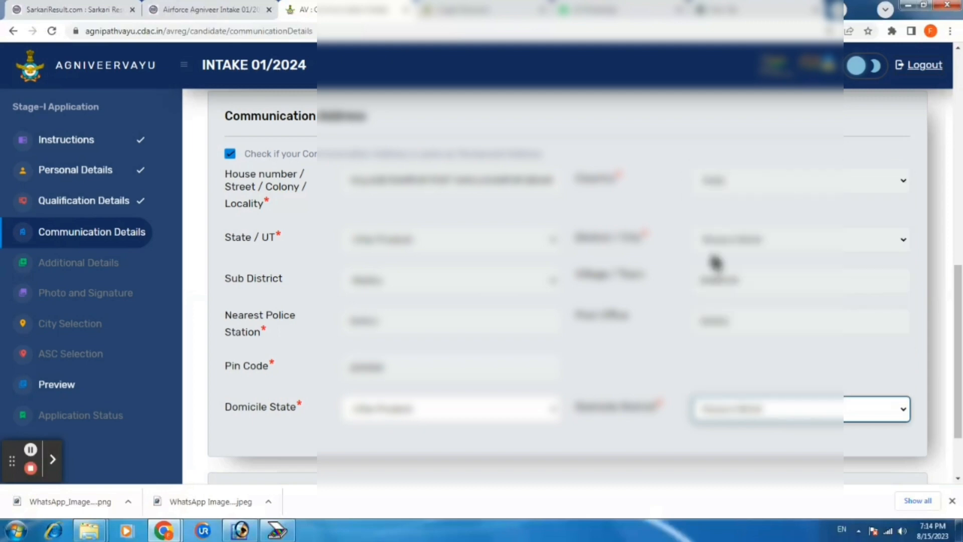
left_click(549, 457)
scroll(546, 455, "down", 1)
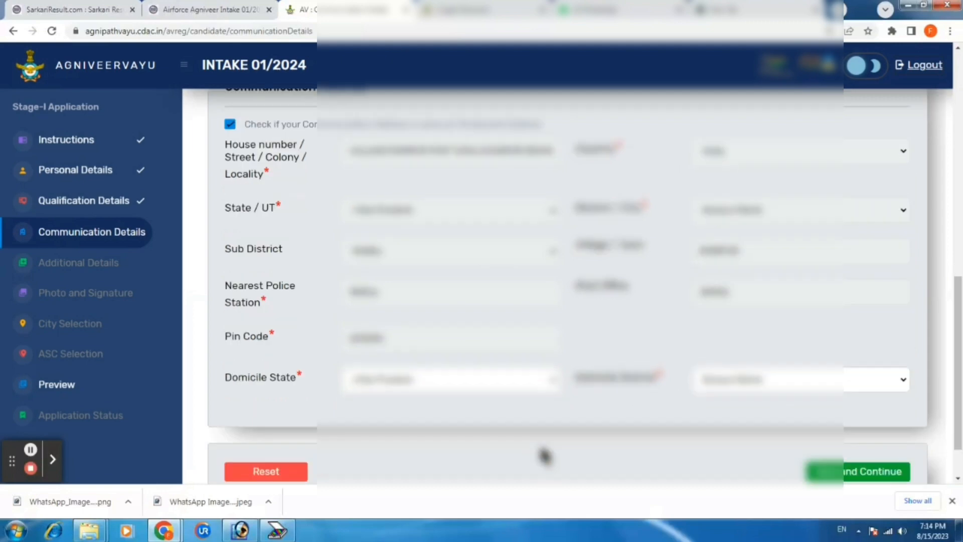
scroll(545, 455, "down", 2)
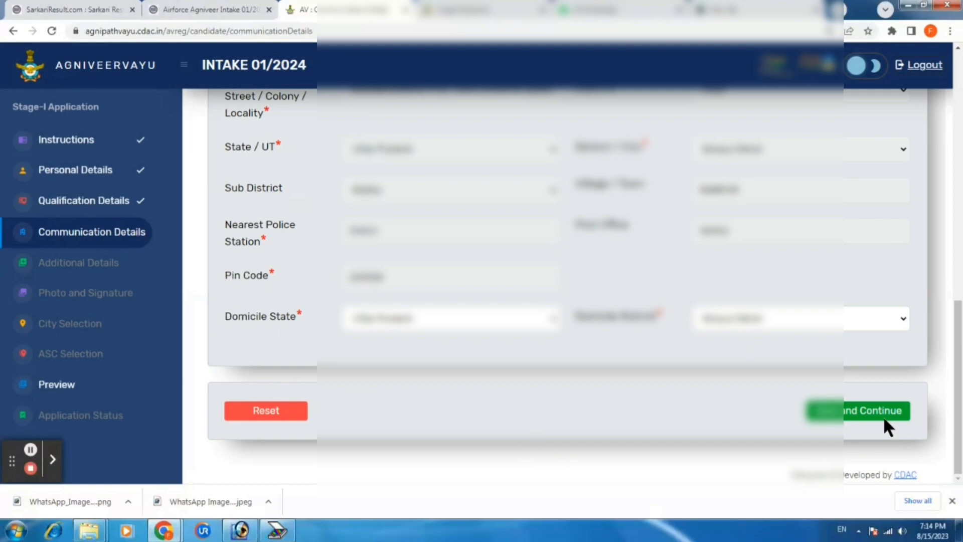
Save the communication details, resubmitting until accepted, and acknowledge the success popup
left_click(859, 411)
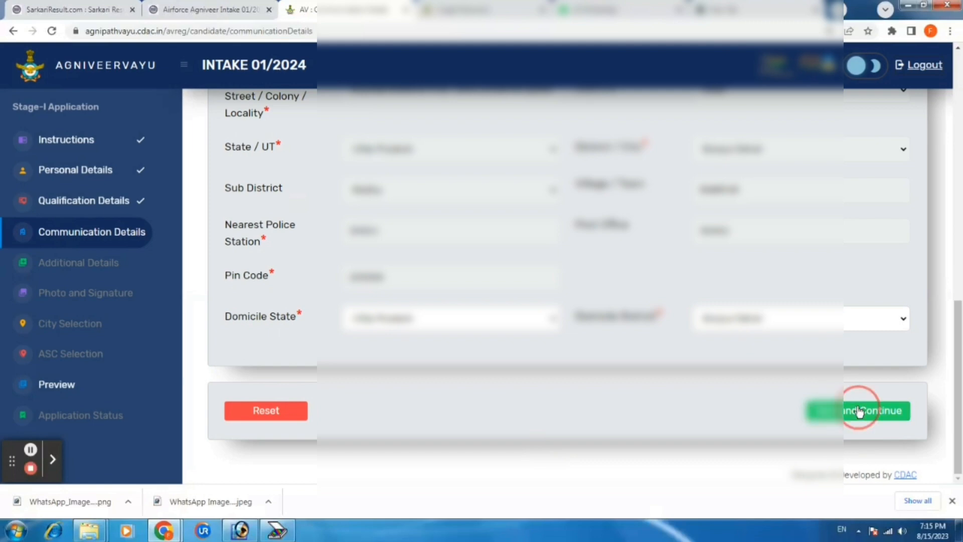
left_click(876, 409)
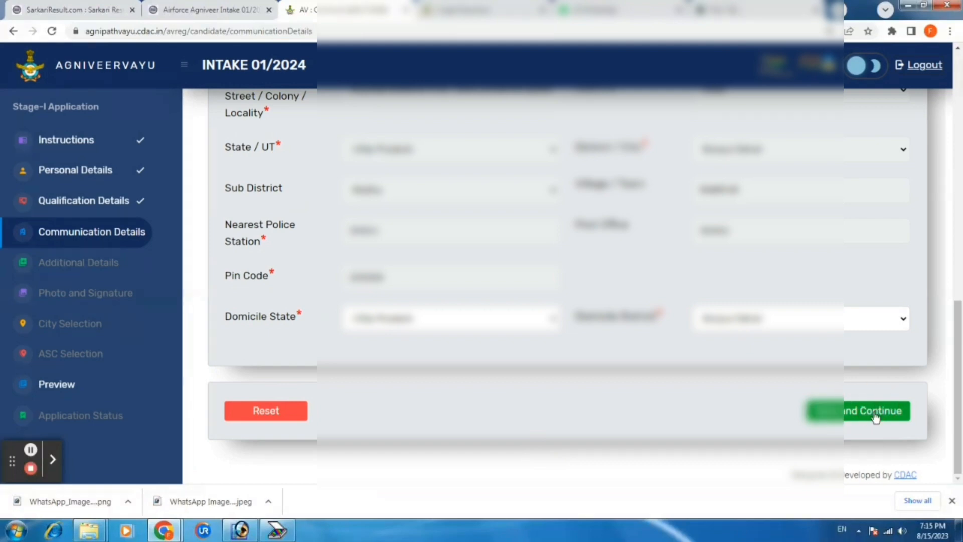
left_click(874, 416)
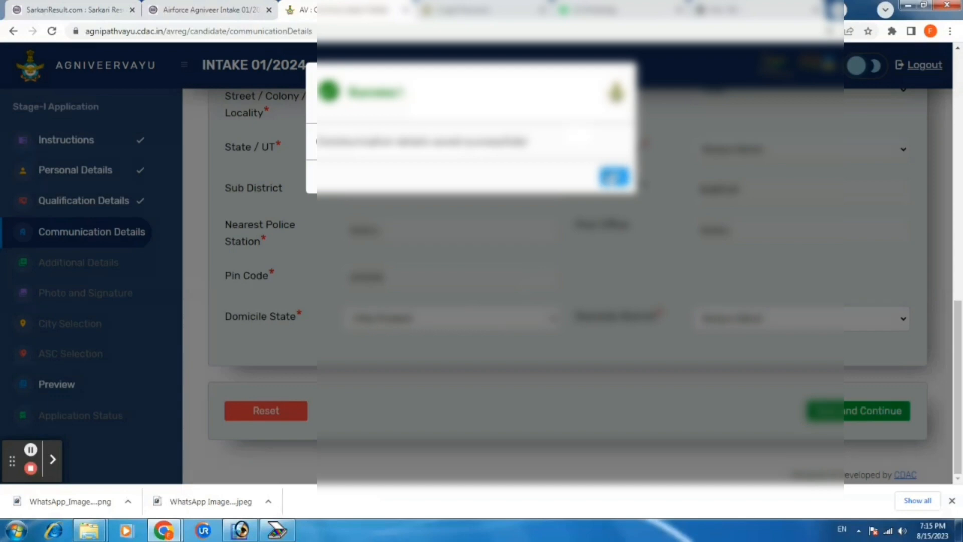
left_click(613, 177)
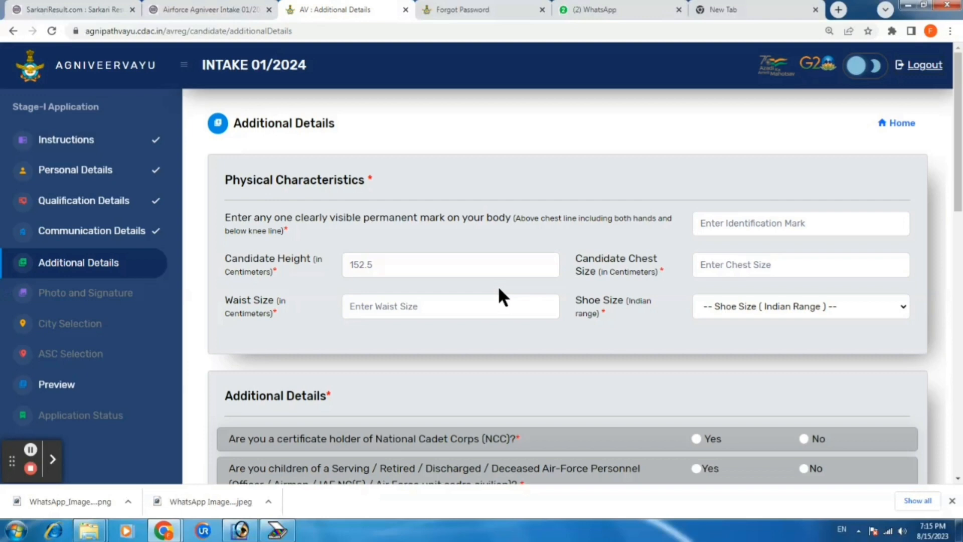
Replace the candidate height of 152.5 with 170 cm
left_click(381, 273)
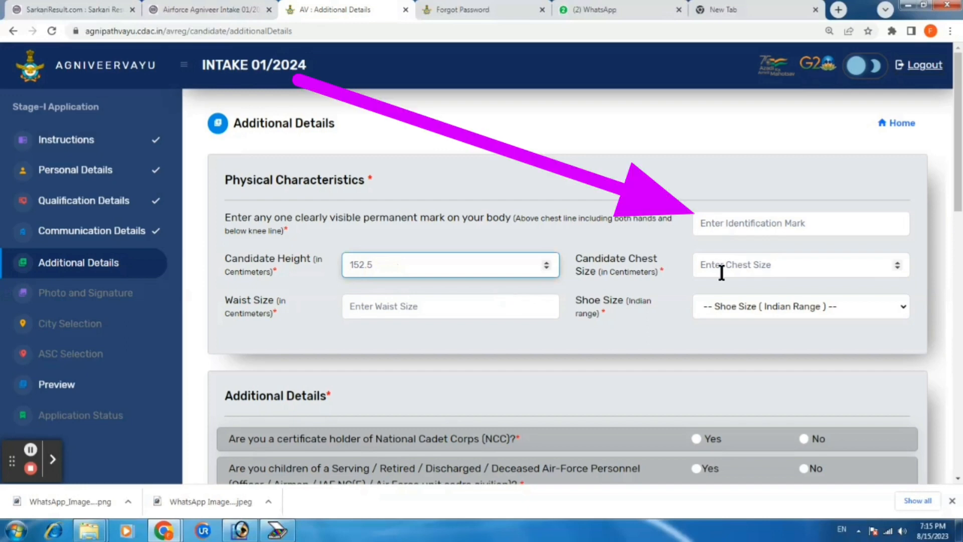
type("1")
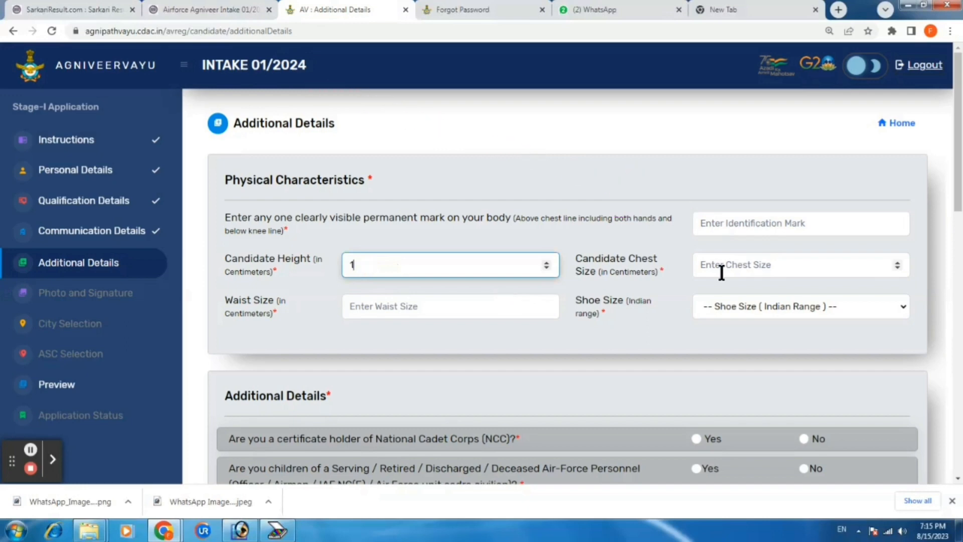
type("70")
left_click(772, 272)
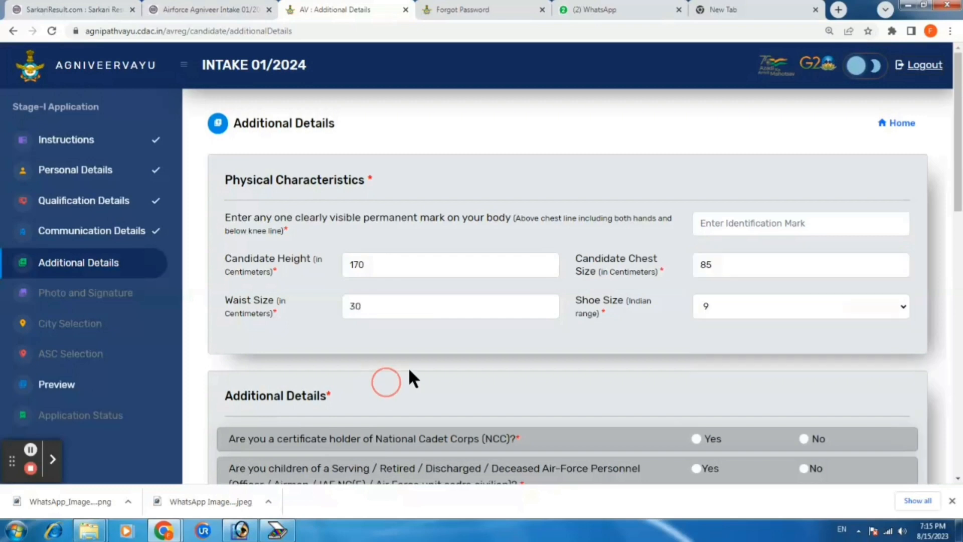
scroll(408, 367, "down", 3)
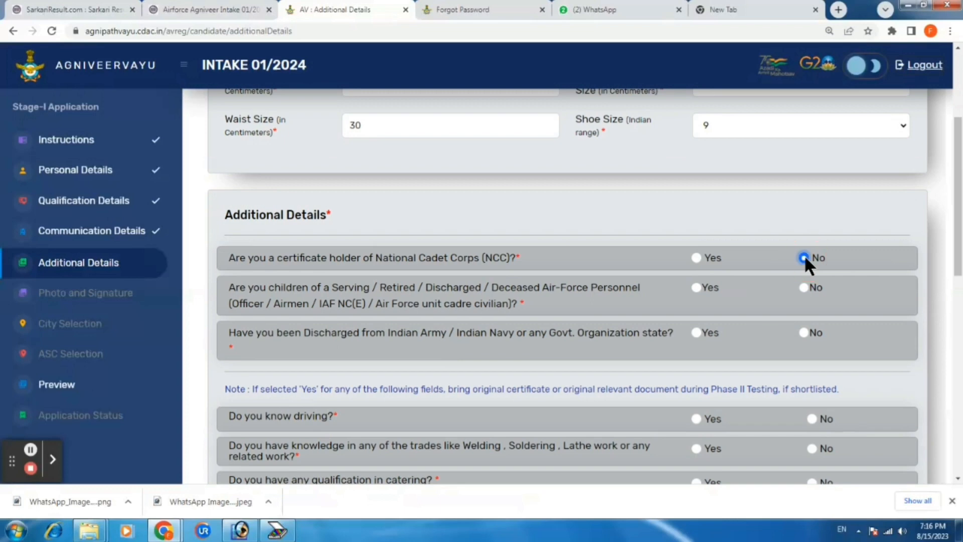
Answer No to Air Force family, discharge, driving, trades, catering and IT questions
left_click(804, 287)
scroll(168, 289, "down", 1)
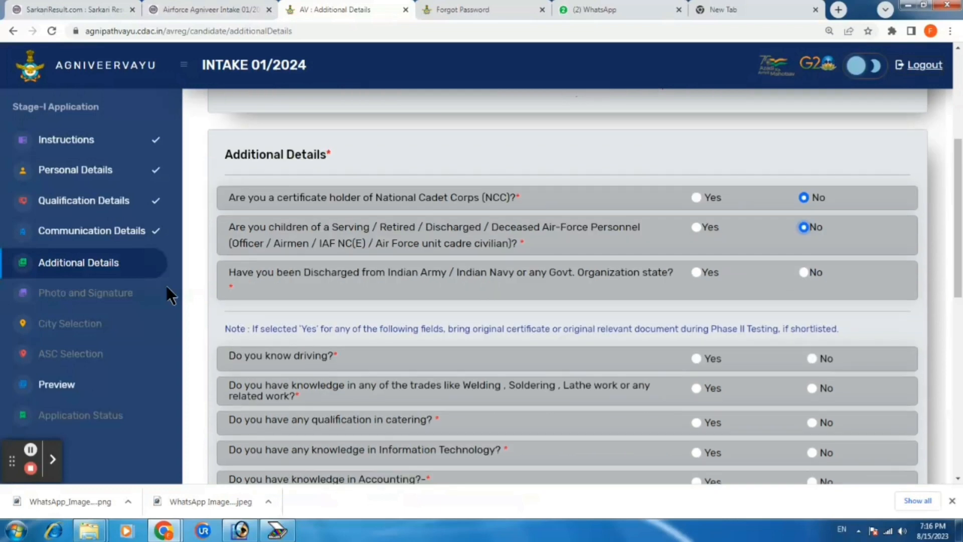
left_click(802, 273)
scroll(765, 301, "down", 2)
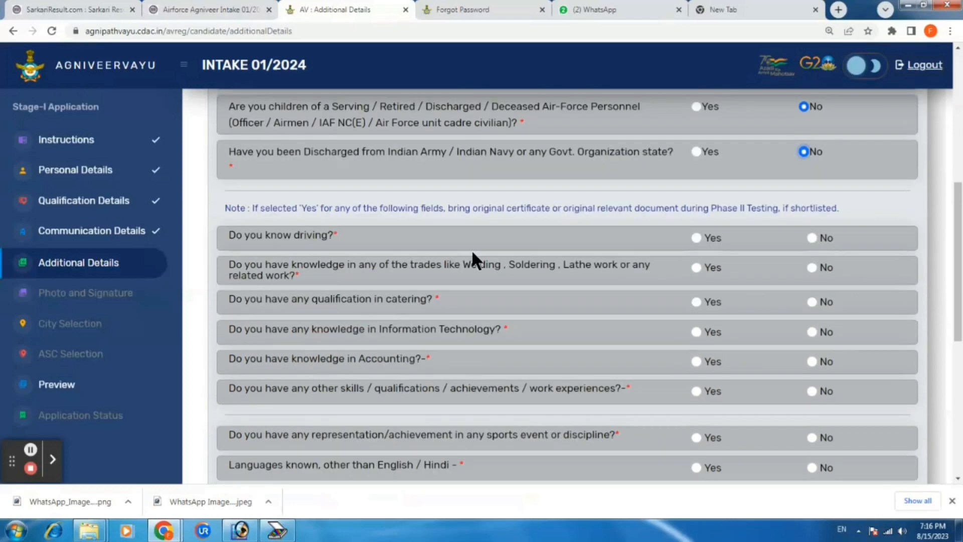
left_click(813, 237)
left_click(811, 270)
left_click(812, 301)
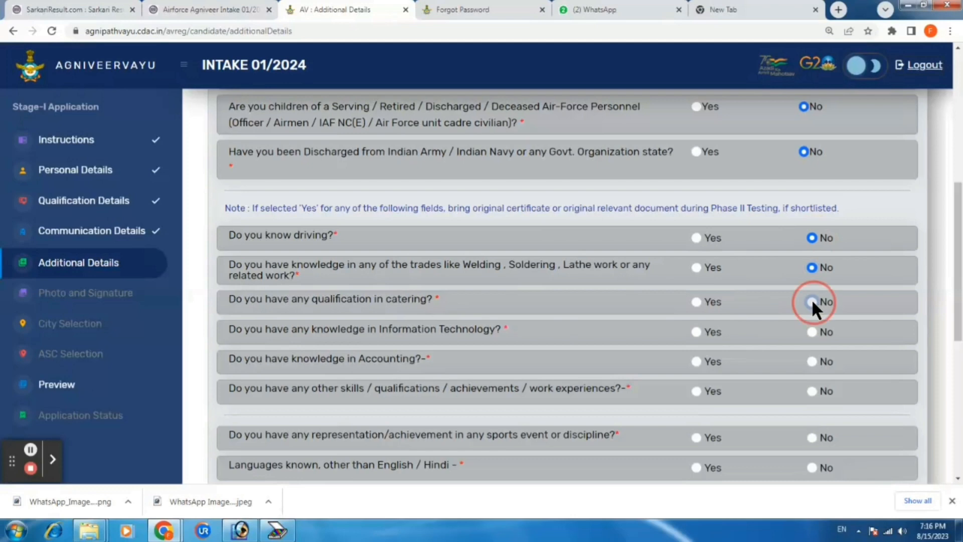
scroll(811, 304, "down", 2)
left_click(811, 211)
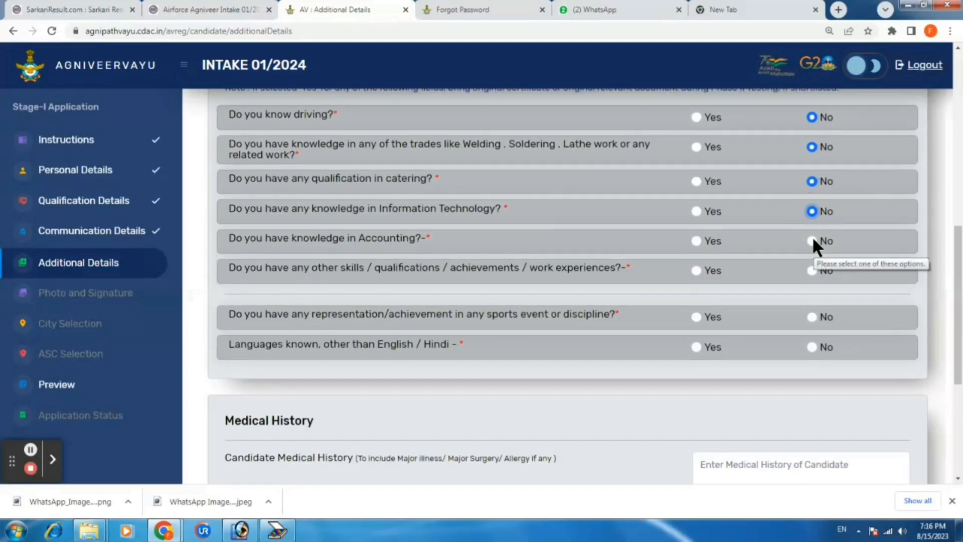
Answer Yes to Accounting with Tally Software, No to skills, sports and languages, then save
left_click(696, 240)
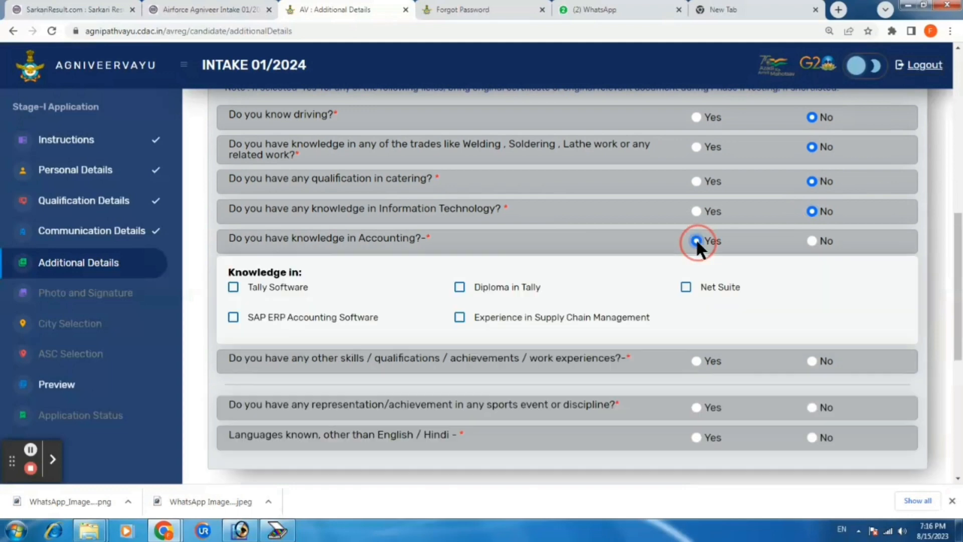
left_click(229, 287)
left_click(810, 361)
left_click(810, 407)
left_click(812, 437)
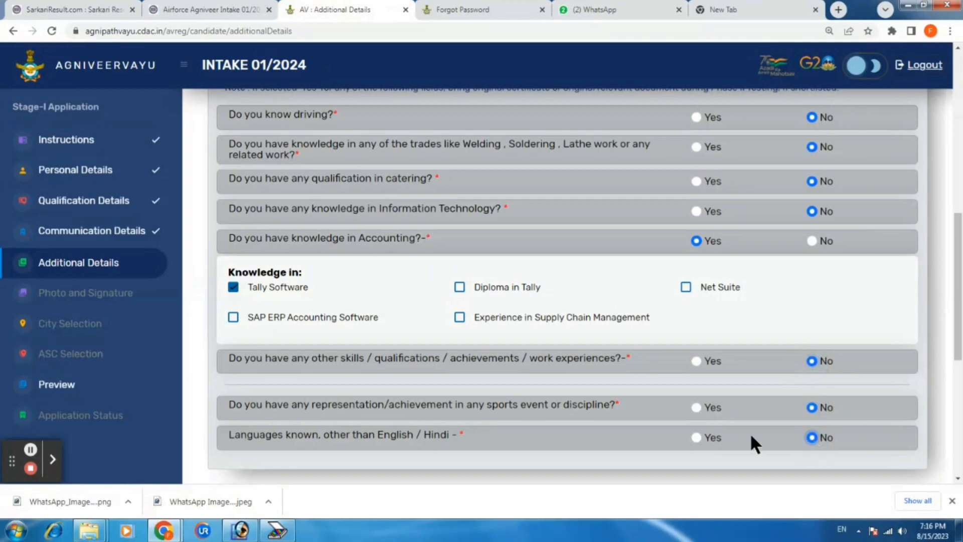
scroll(748, 432, "down", 4)
scroll(666, 303, "down", 2)
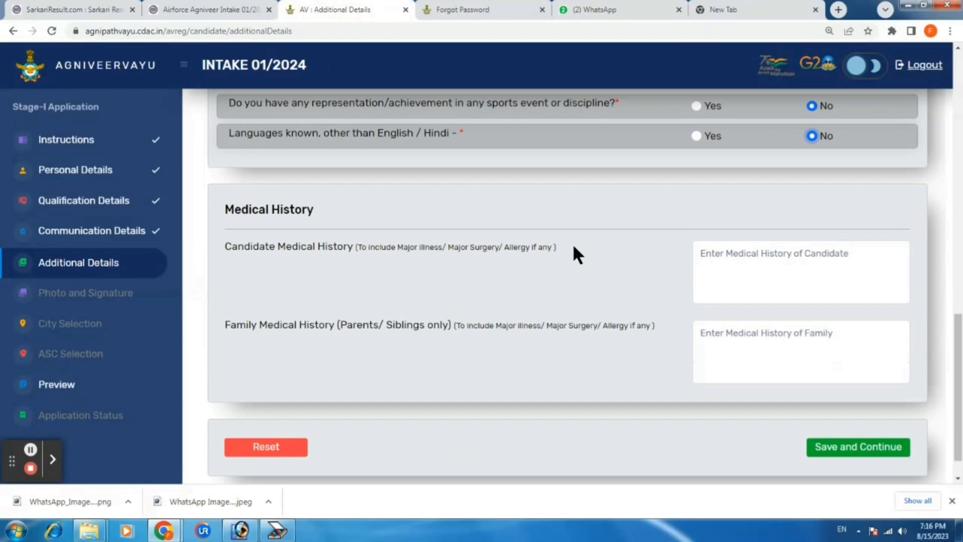
left_click(870, 449)
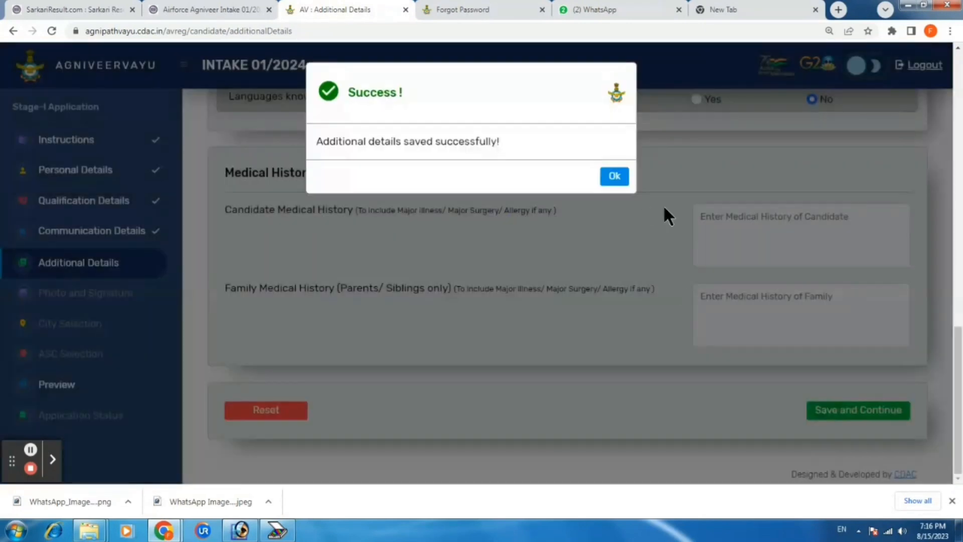
Acknowledge the additional-details saved message to reach the Photo and Signature page
left_click(604, 176)
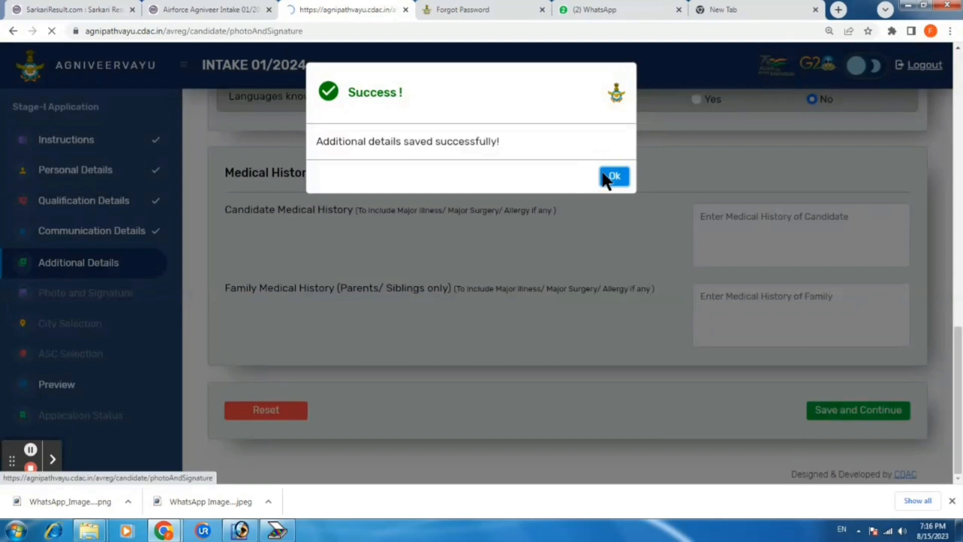
left_click(617, 176)
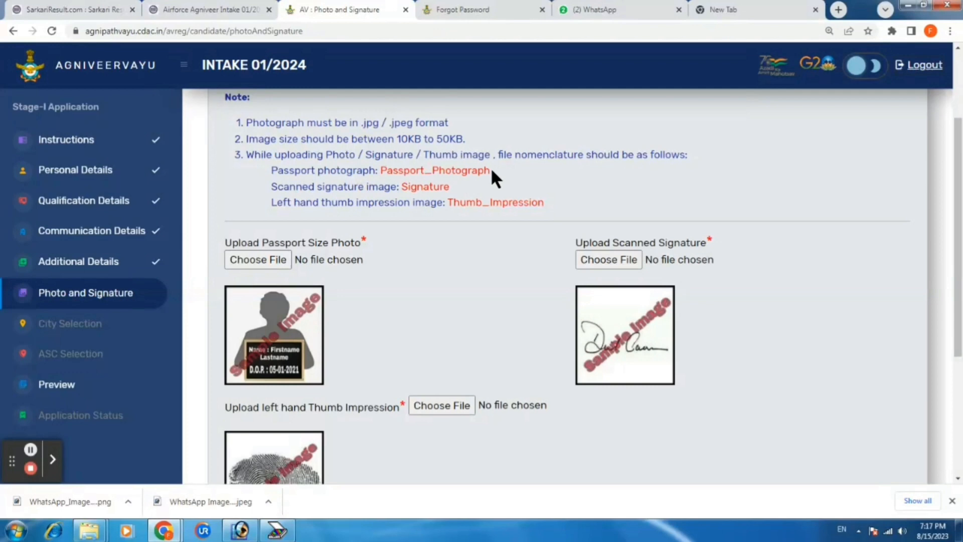
Copy the required name Passport_Photograph and choose the passport photo file for upload
left_click_drag(492, 171, 381, 170)
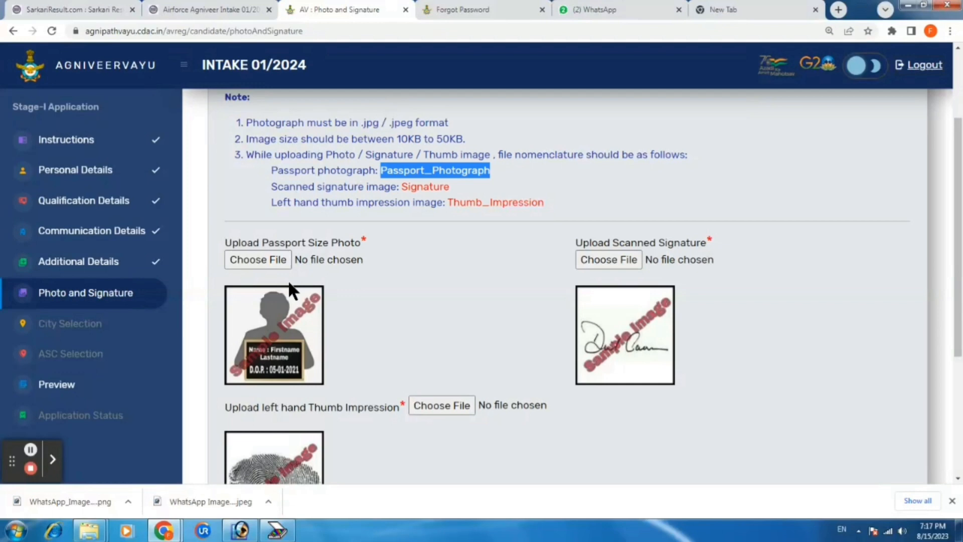
left_click(271, 261)
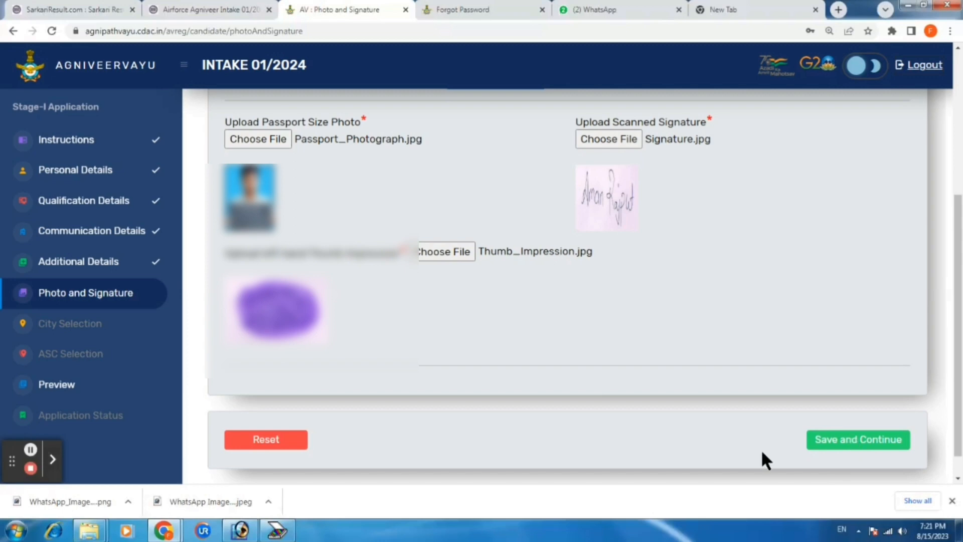
Accept the upload compliance declaration, submit the photo, signature and thumb images, and close confirmations
left_click(832, 440)
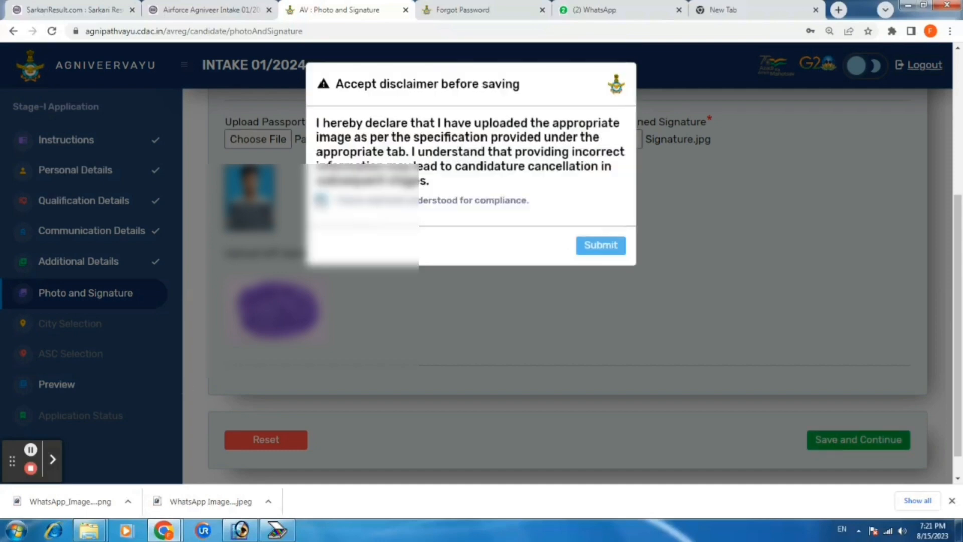
left_click(320, 199)
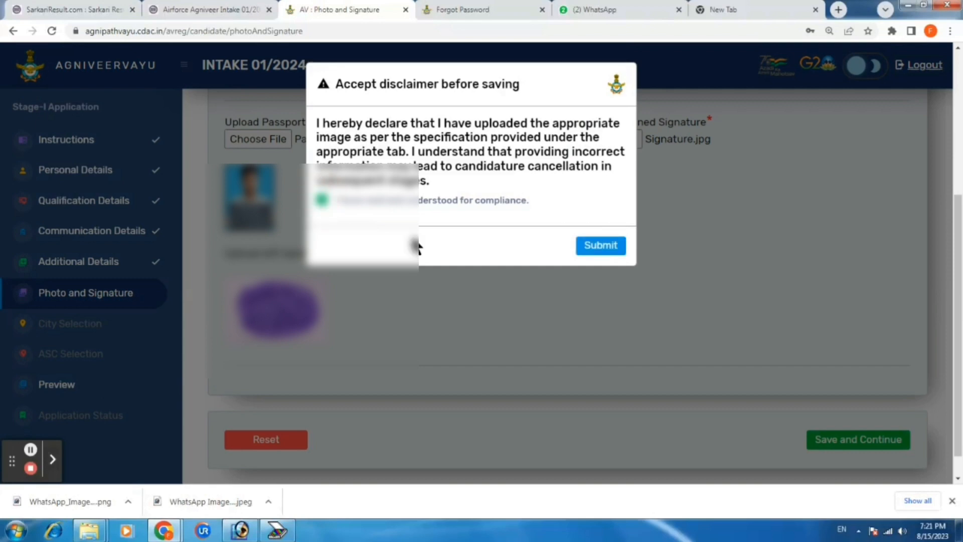
left_click(601, 247)
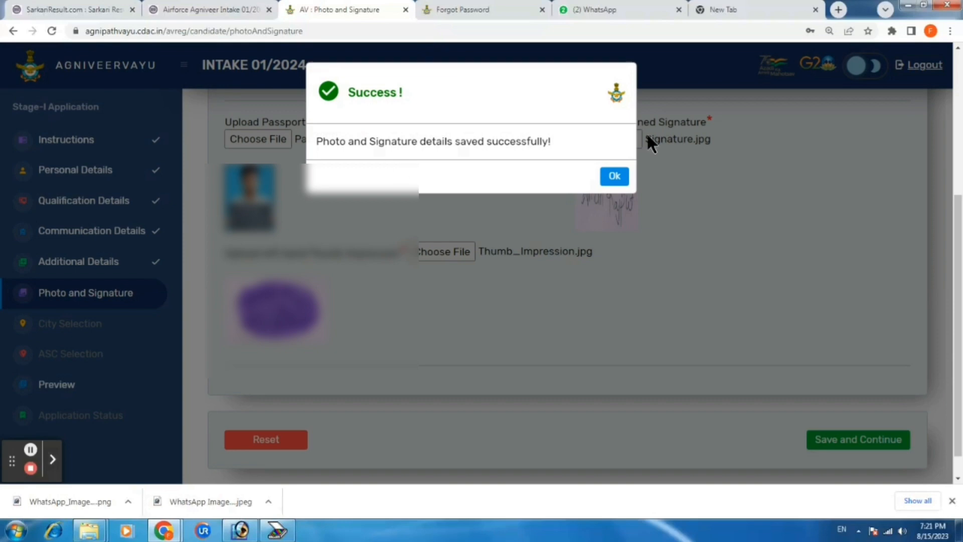
left_click(620, 181)
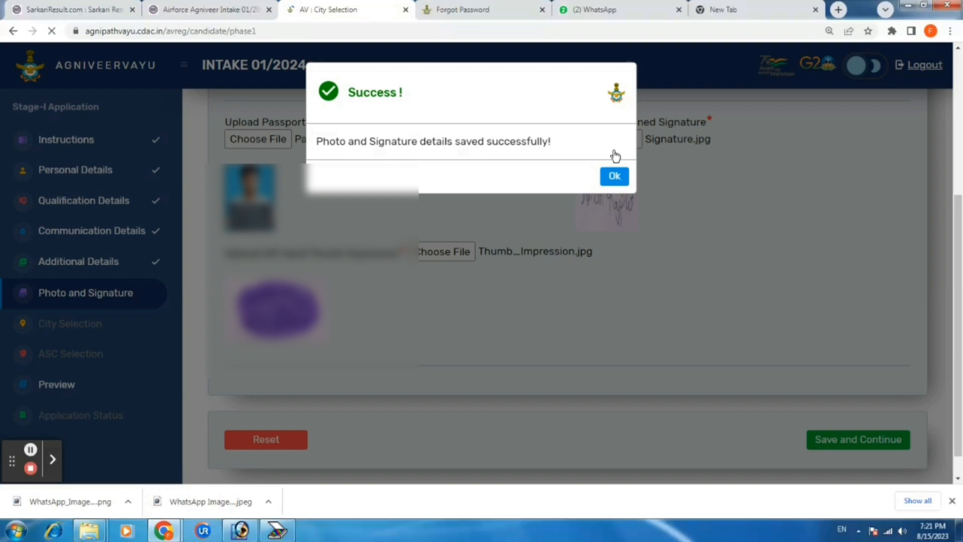
left_click(614, 176)
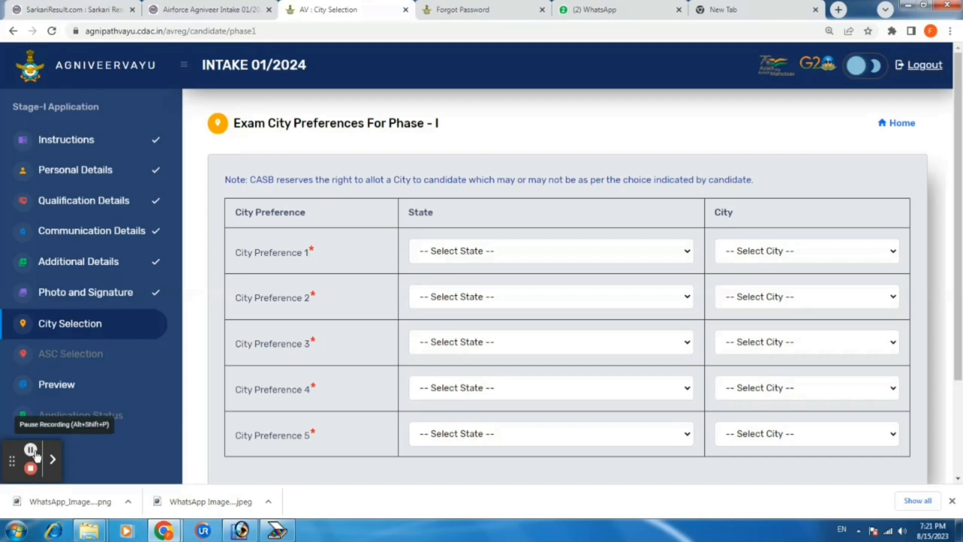
Pick Uttar Pradesh as first-preference state and save the five exam city preferences
left_click(33, 450)
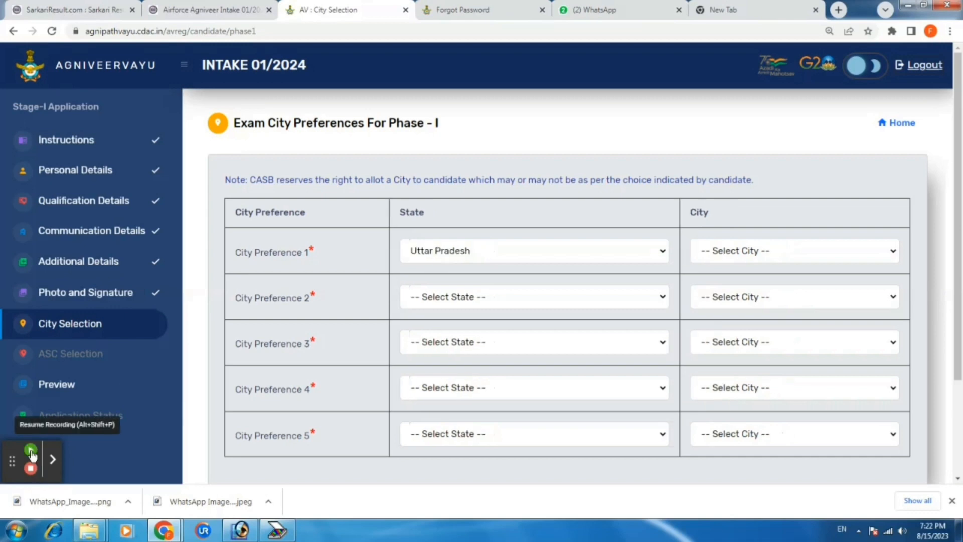
left_click(32, 452)
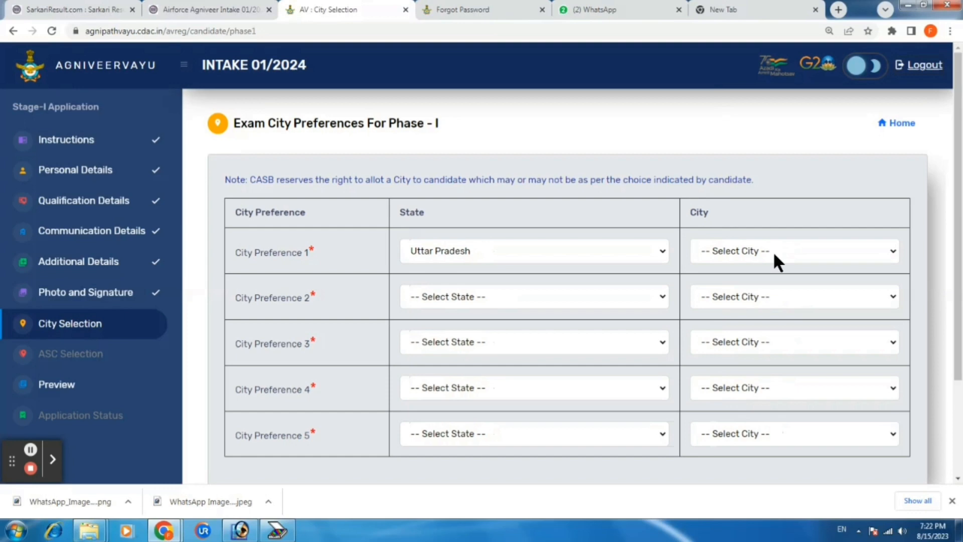
scroll(588, 295, "down", 3)
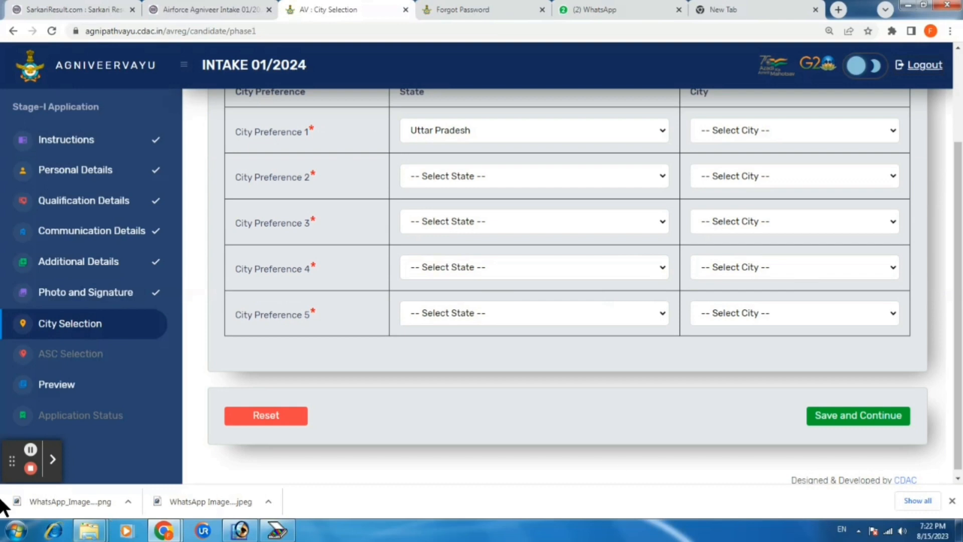
scroll(582, 360, "up", 3)
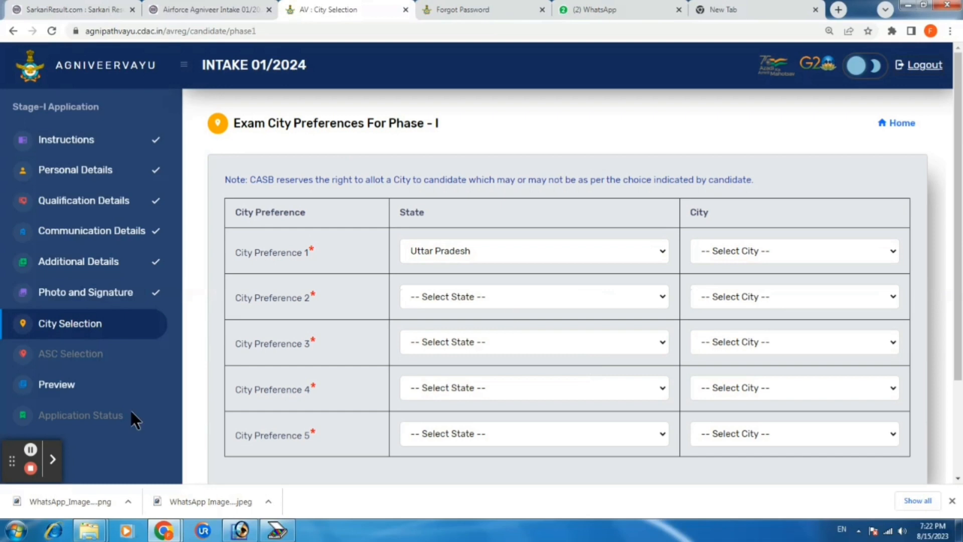
left_click(859, 409)
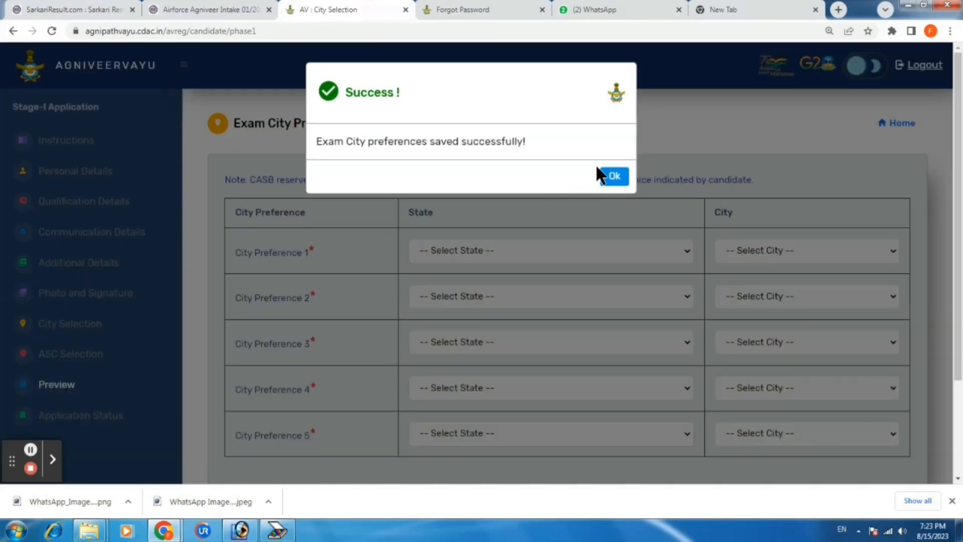
left_click(618, 175)
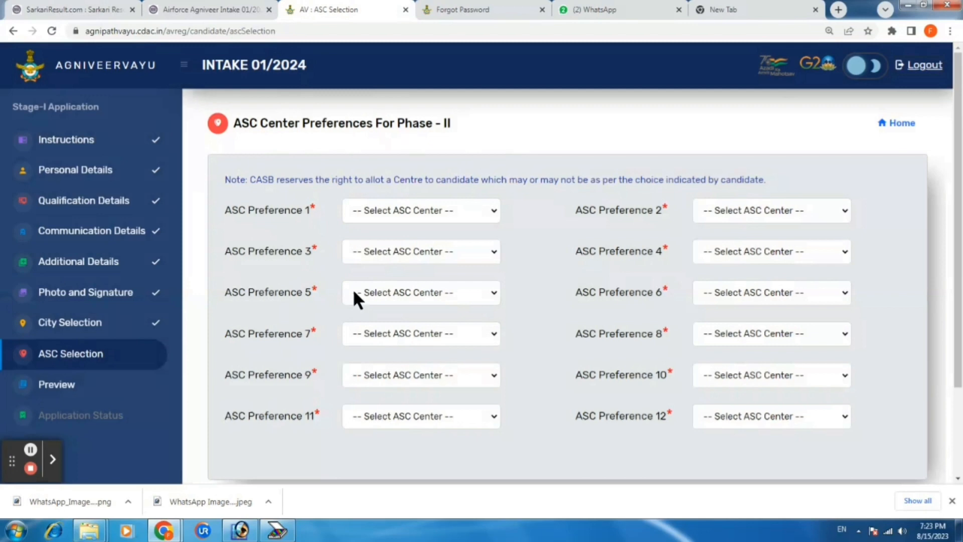
Finish the last ASC centre choice, save all twelve preferences and acknowledge the success message
left_click(31, 450)
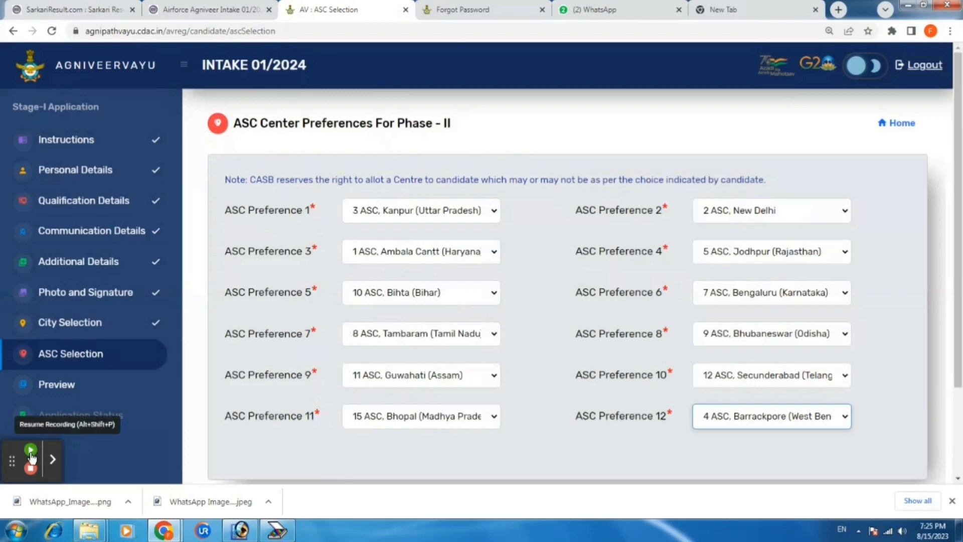
left_click(30, 450)
scroll(860, 410, "down", 3)
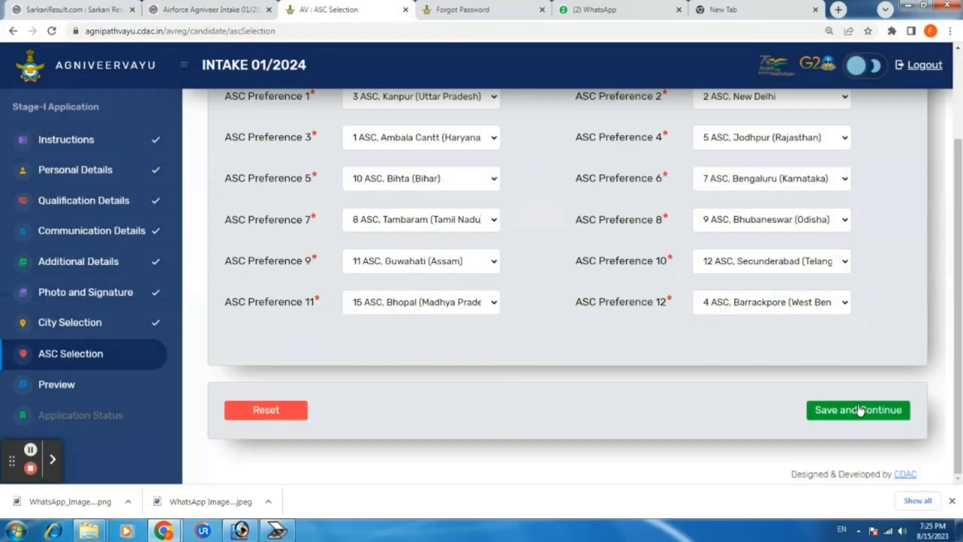
left_click(852, 406)
left_click(862, 414)
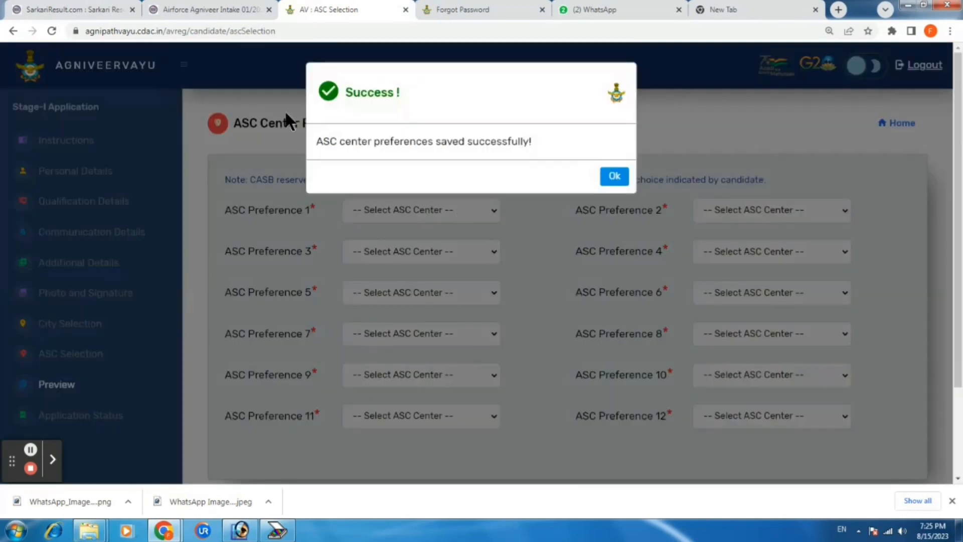
left_click(617, 178)
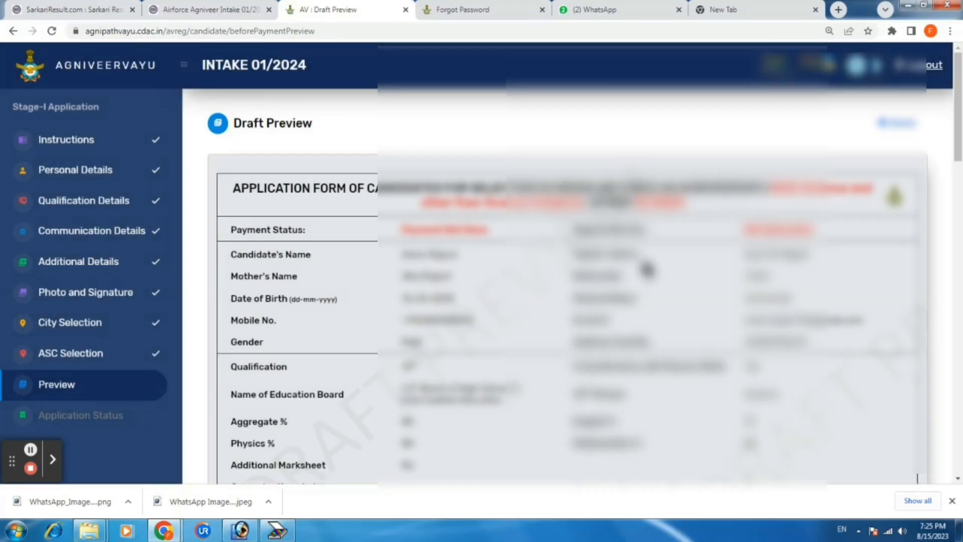
Review the draft application and enter 'kanpur' as the Place below the signature
scroll(577, 263, "down", 1)
scroll(485, 309, "down", 1)
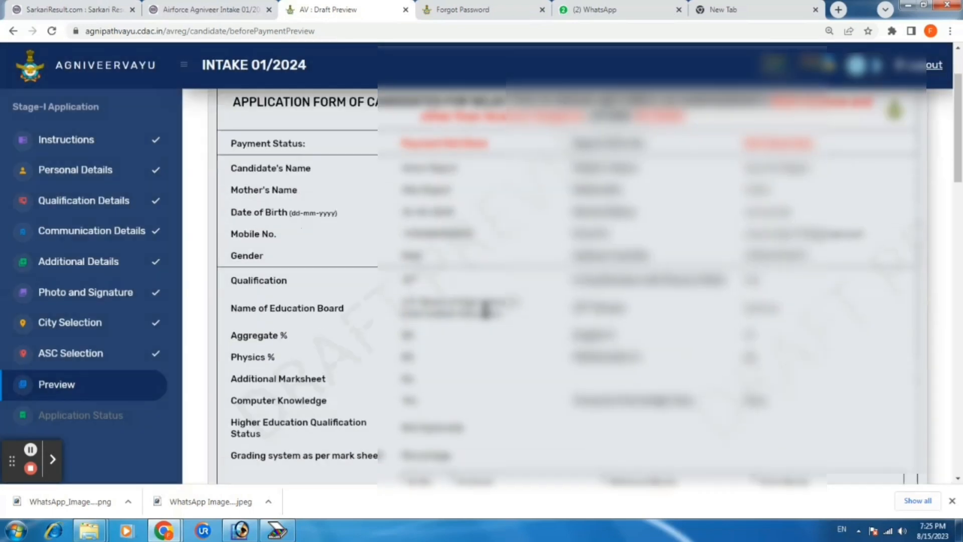
scroll(485, 311, "down", 15)
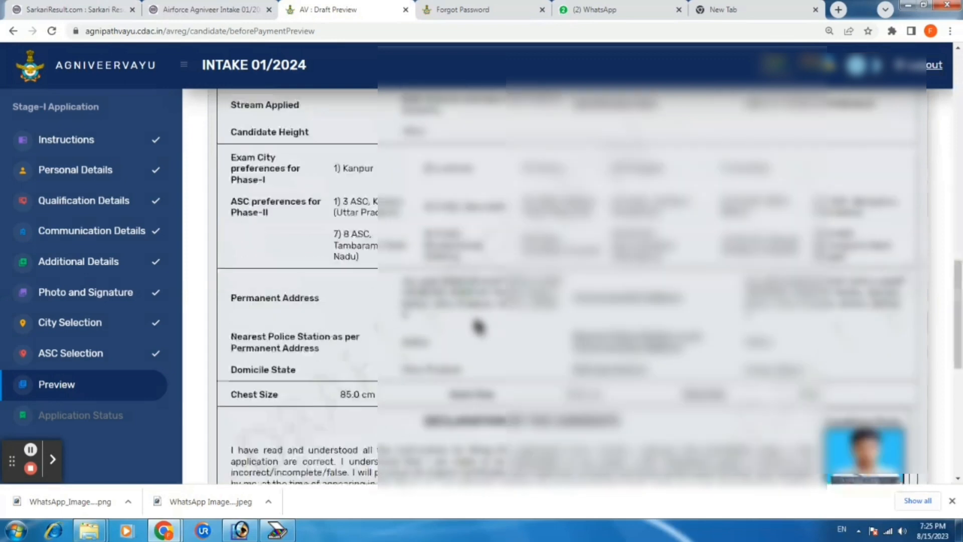
scroll(464, 328, "down", 2)
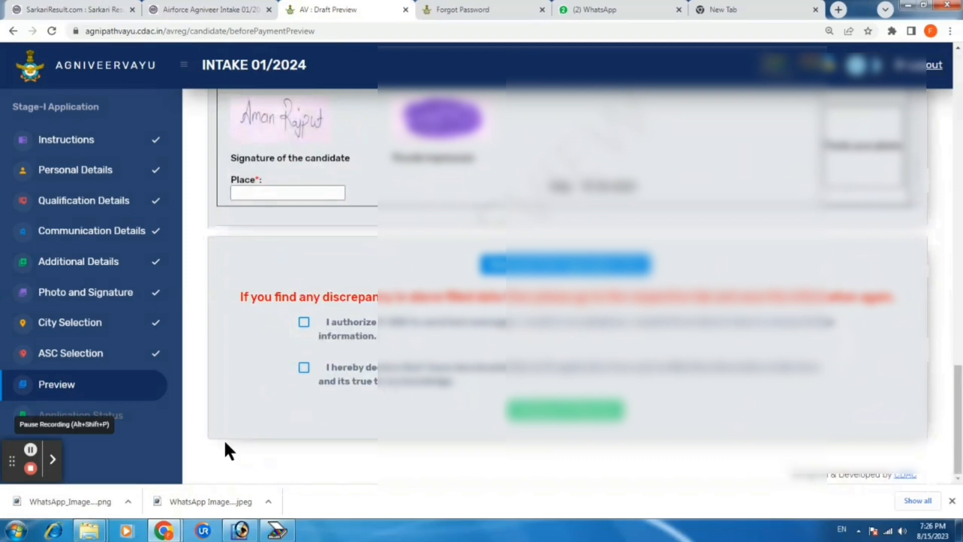
scroll(234, 396, "up", 1)
scroll(232, 377, "up", 3)
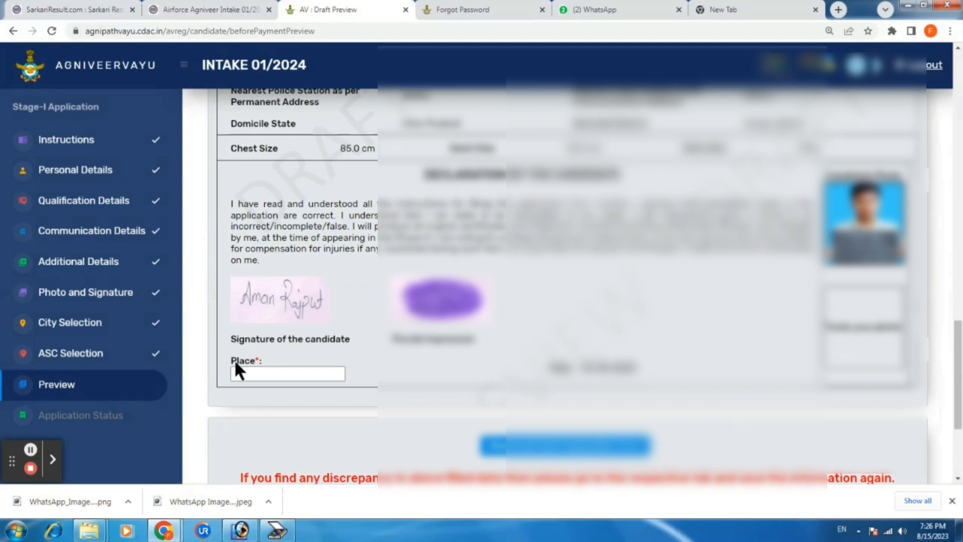
left_click(257, 375)
type("kanpur")
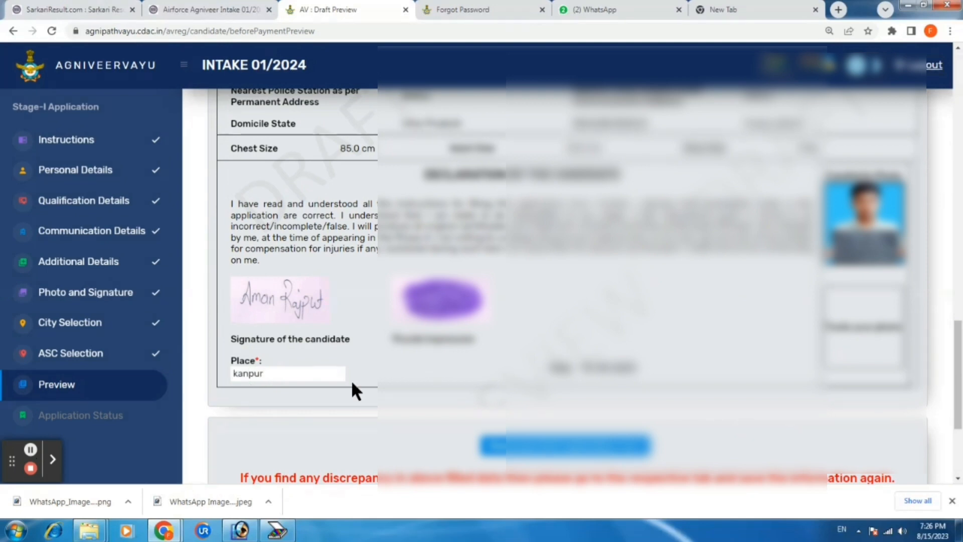
scroll(351, 380, "down", 4)
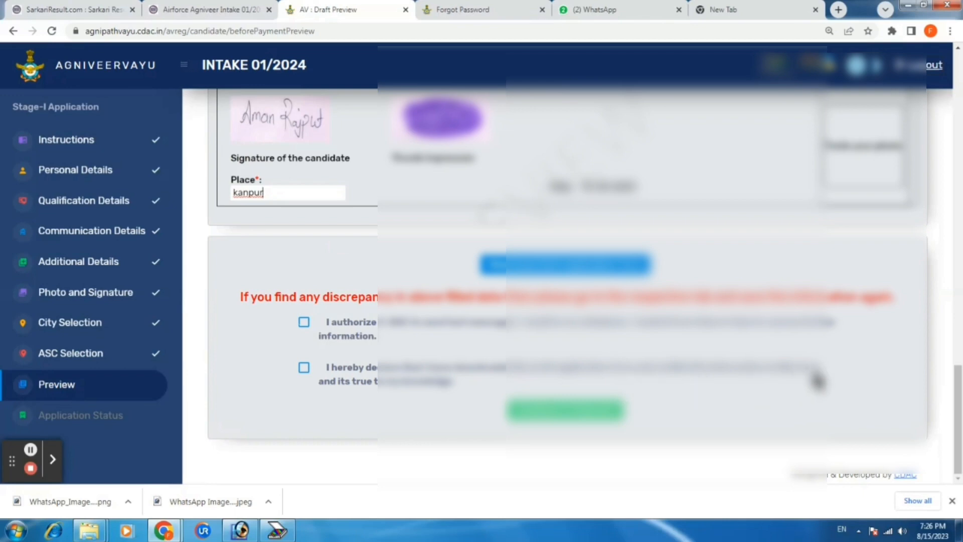
Tick both declaration checkboxes, continue to payment and confirm the details in the popup
left_click(303, 368)
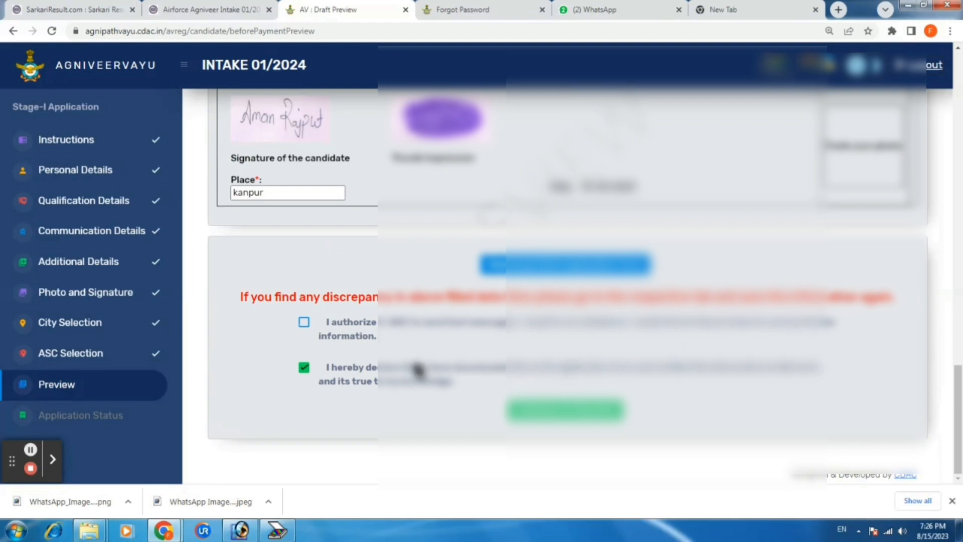
left_click(304, 323)
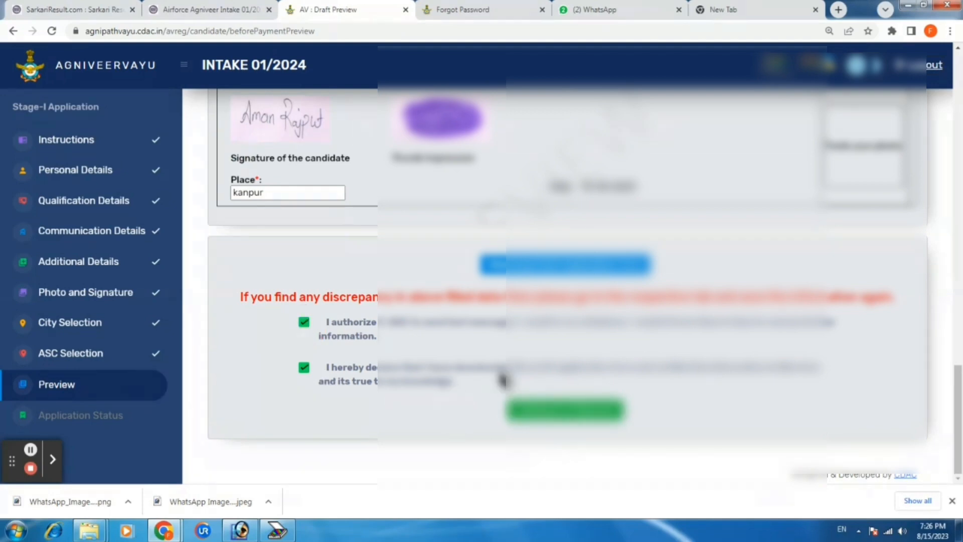
left_click(555, 408)
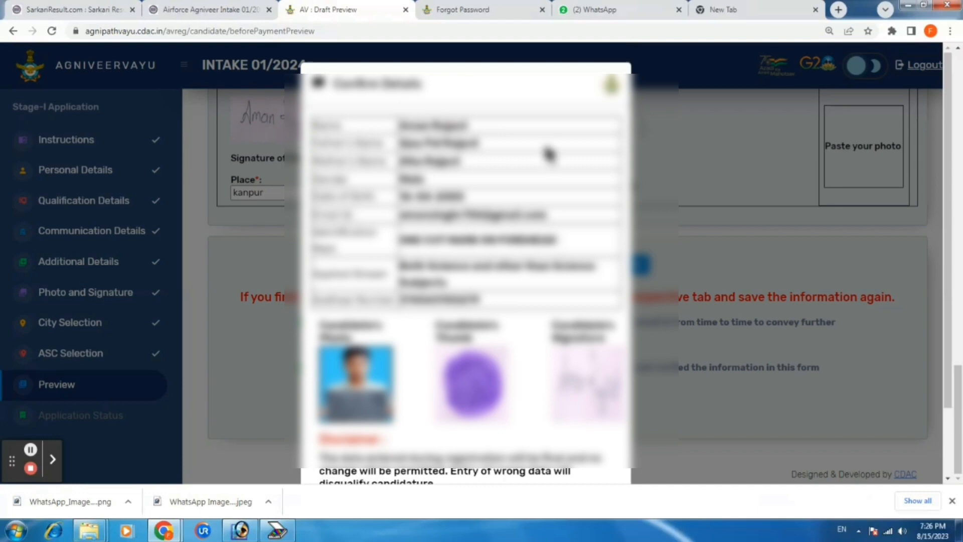
scroll(432, 291, "down", 3)
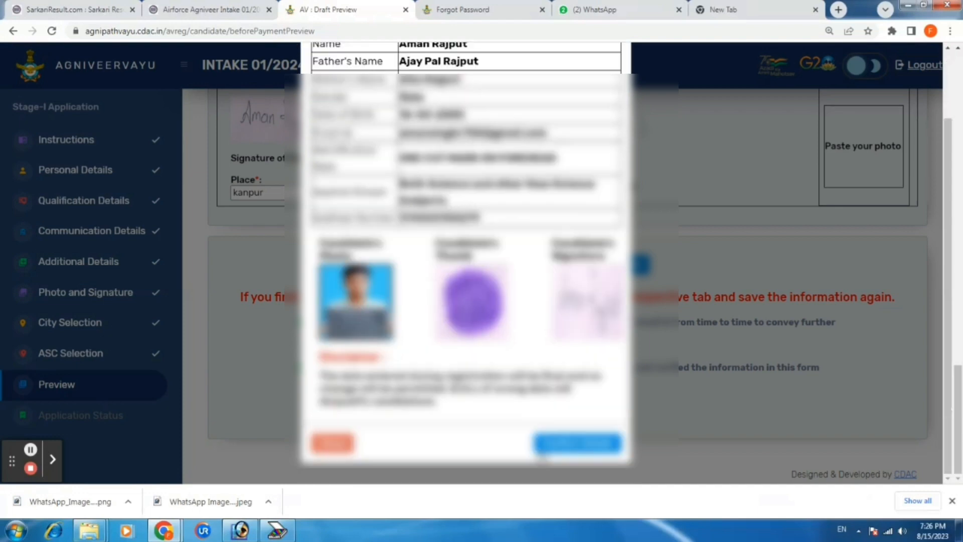
left_click(576, 446)
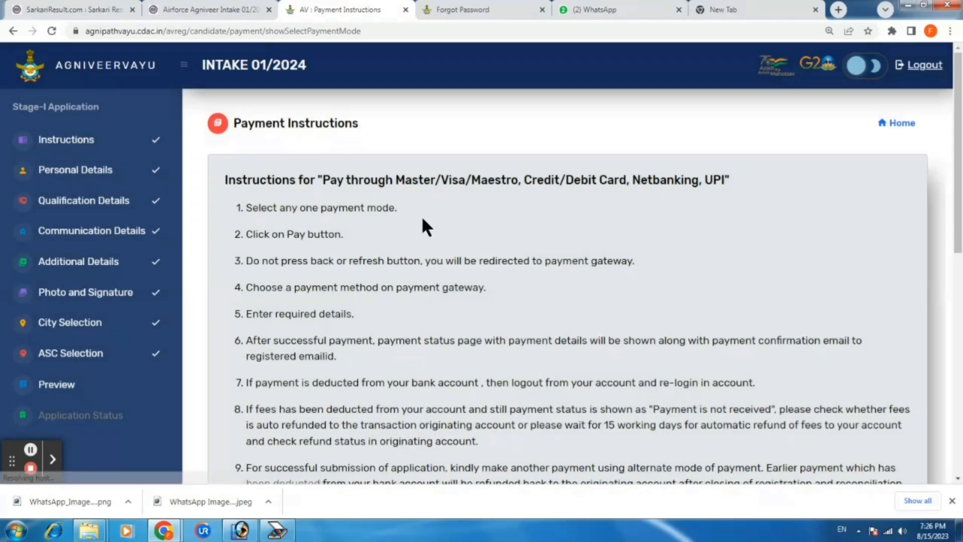
Read through the Payment Instructions page and proceed with the fee payment
scroll(436, 264, "down", 3)
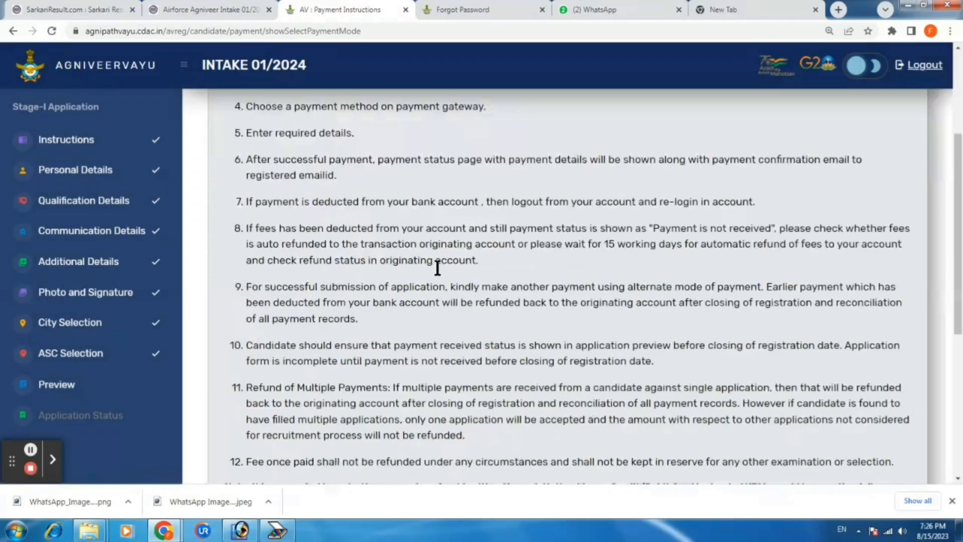
scroll(427, 291, "down", 5)
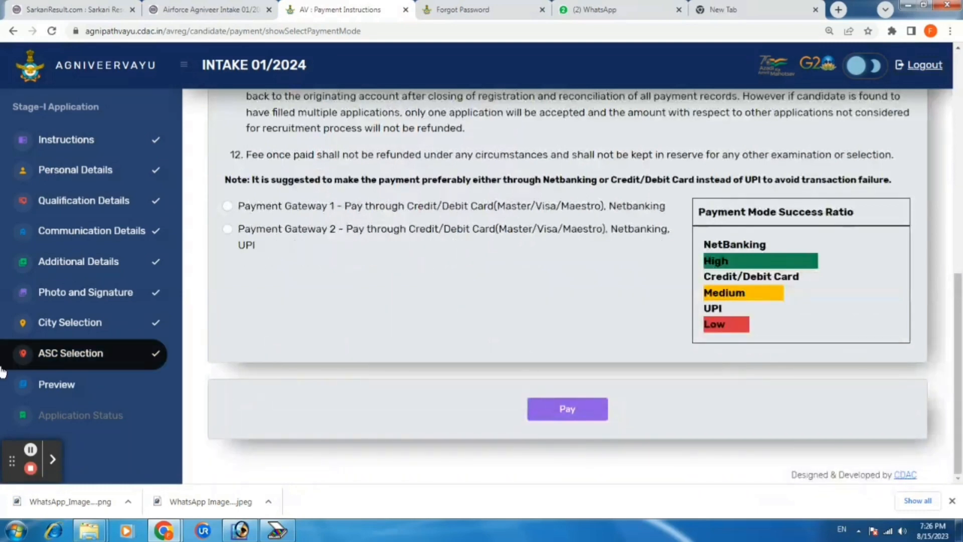
left_click(31, 451)
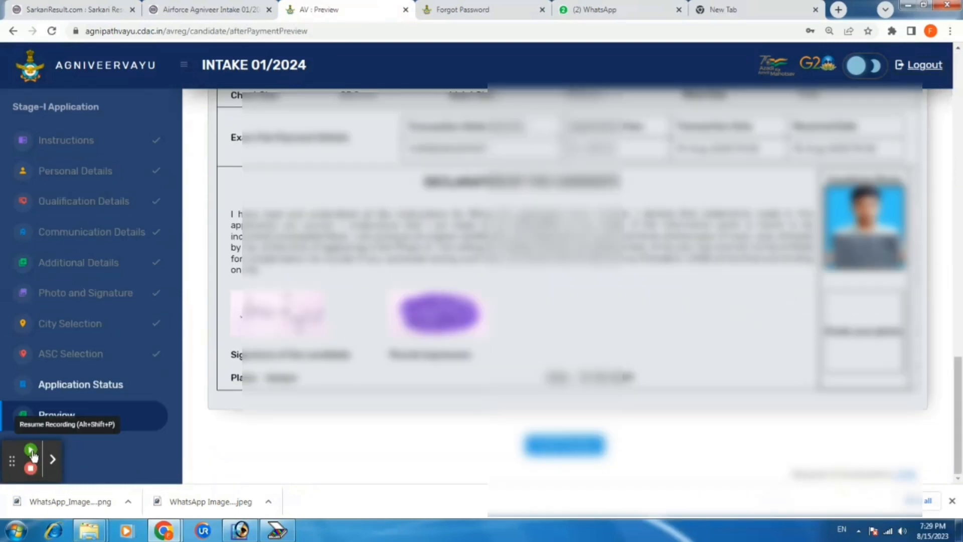
scroll(450, 381, "up", 1)
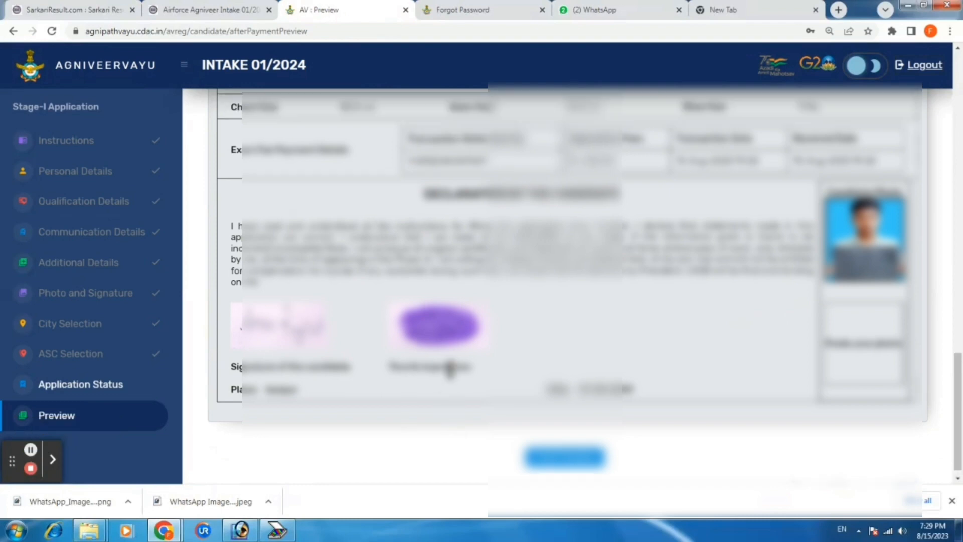
scroll(450, 368, "up", 5)
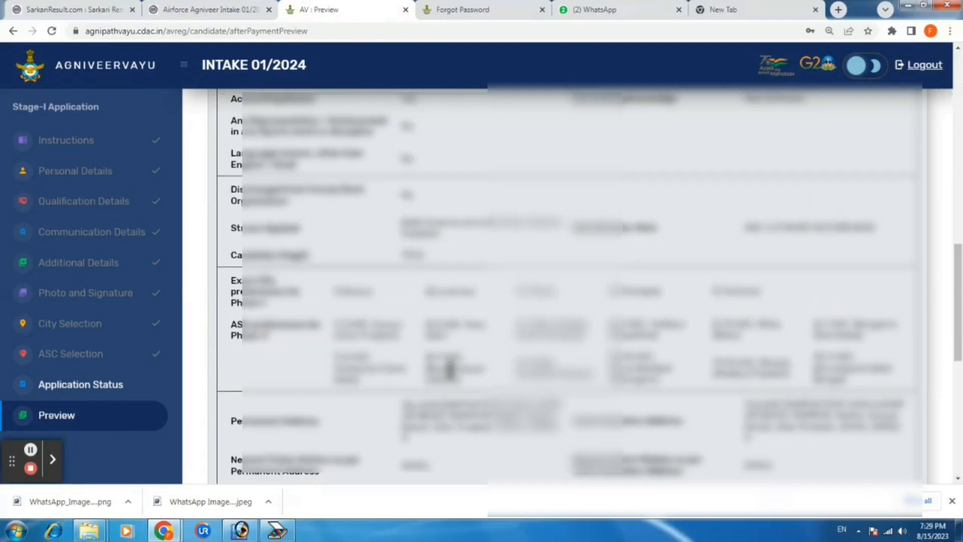
scroll(450, 368, "up", 5)
scroll(450, 369, "up", 1)
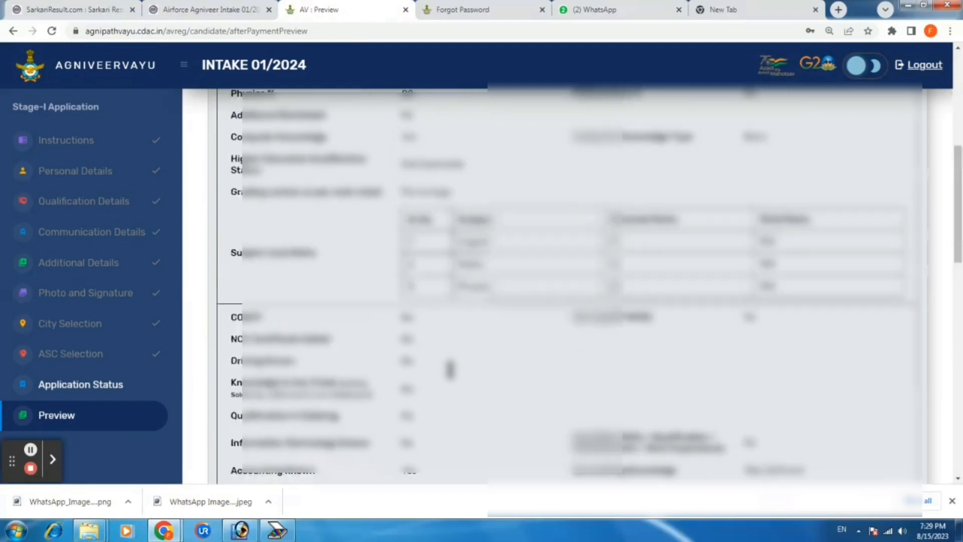
scroll(450, 368, "up", 4)
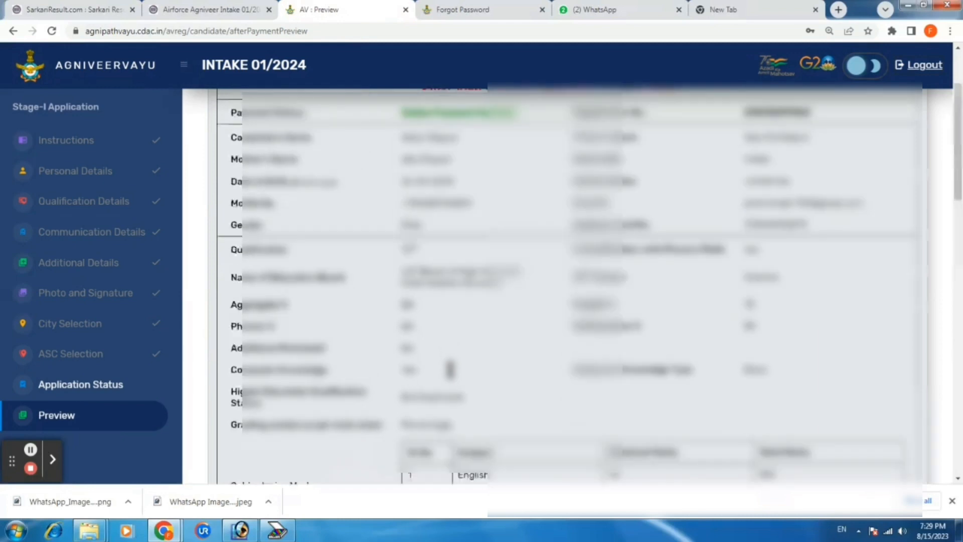
scroll(450, 370, "up", 2)
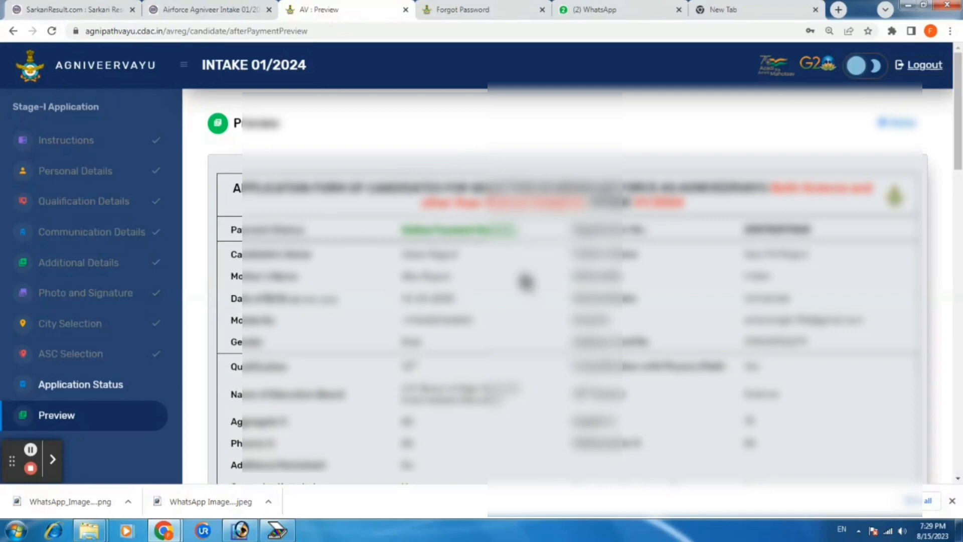
scroll(535, 294, "down", 10)
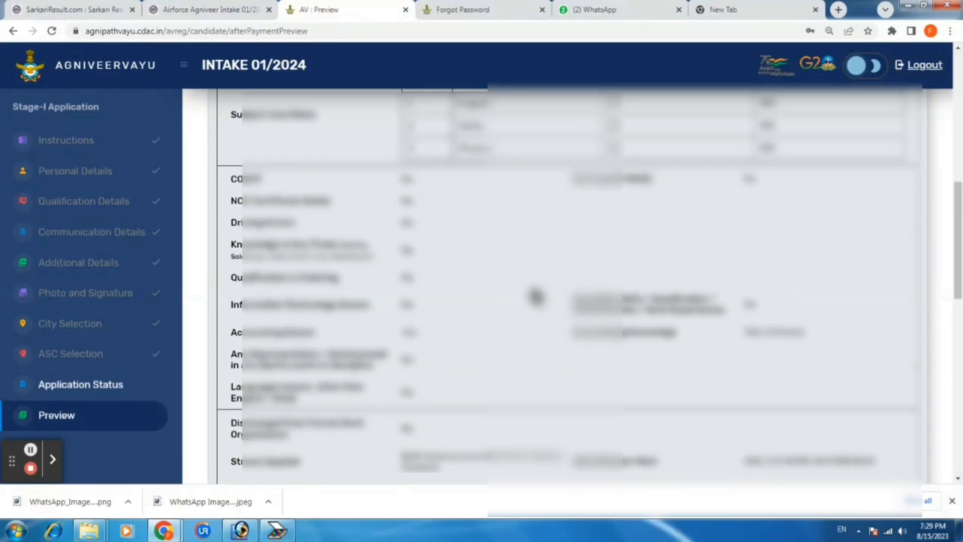
scroll(535, 296, "down", 10)
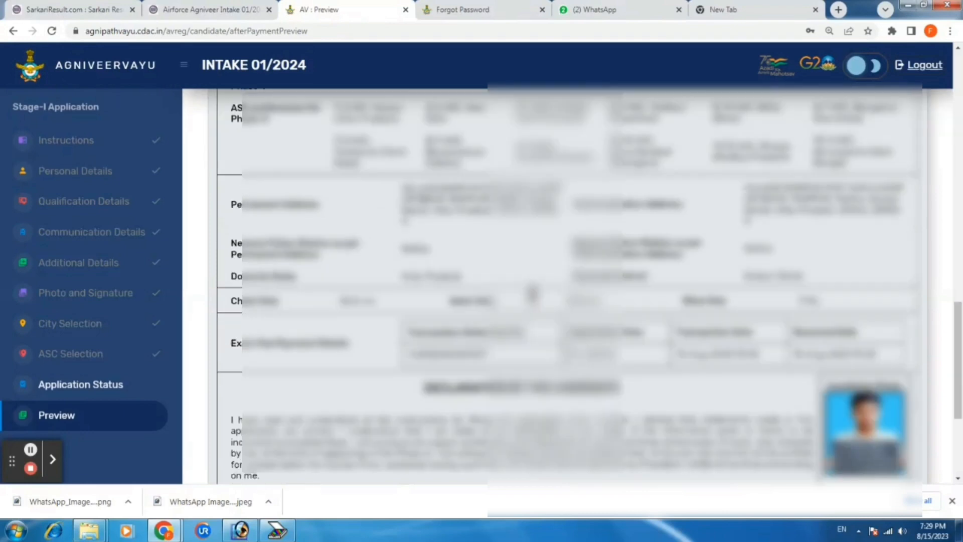
scroll(533, 293, "down", 4)
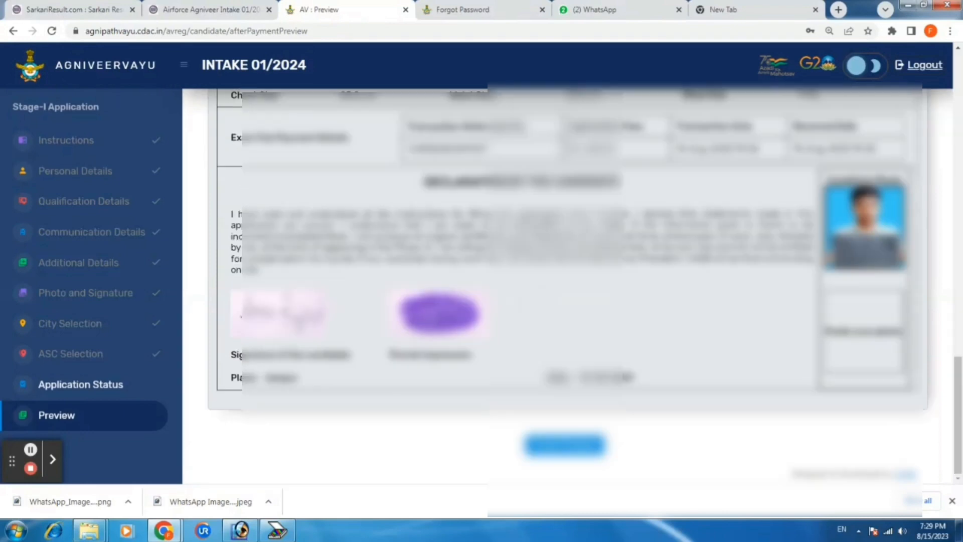